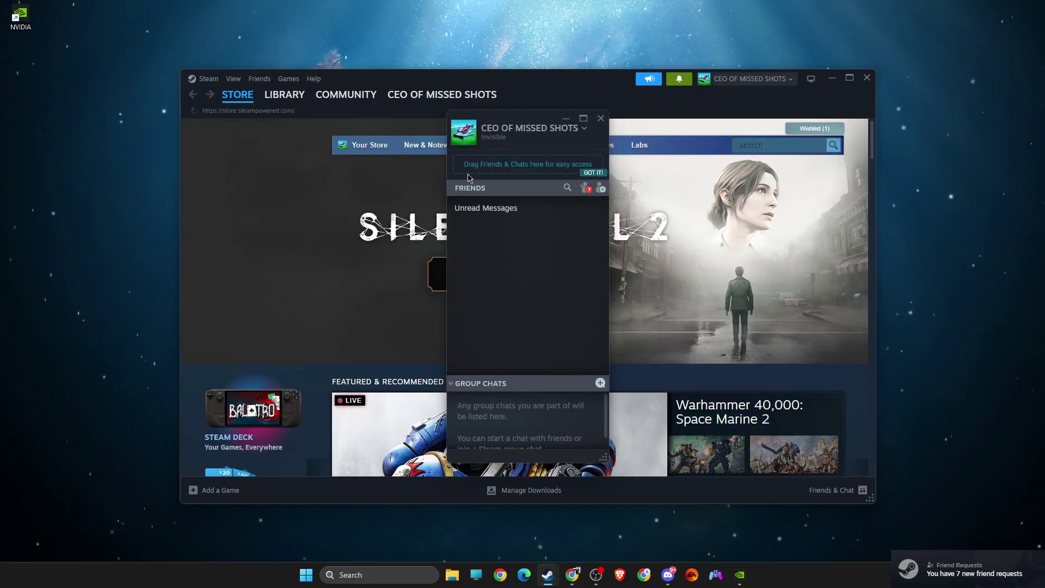
Disable 'Enable the Steam Overlay while in-game' in THRONE AND LIBERTY's Properties and close the dialog
click(284, 94)
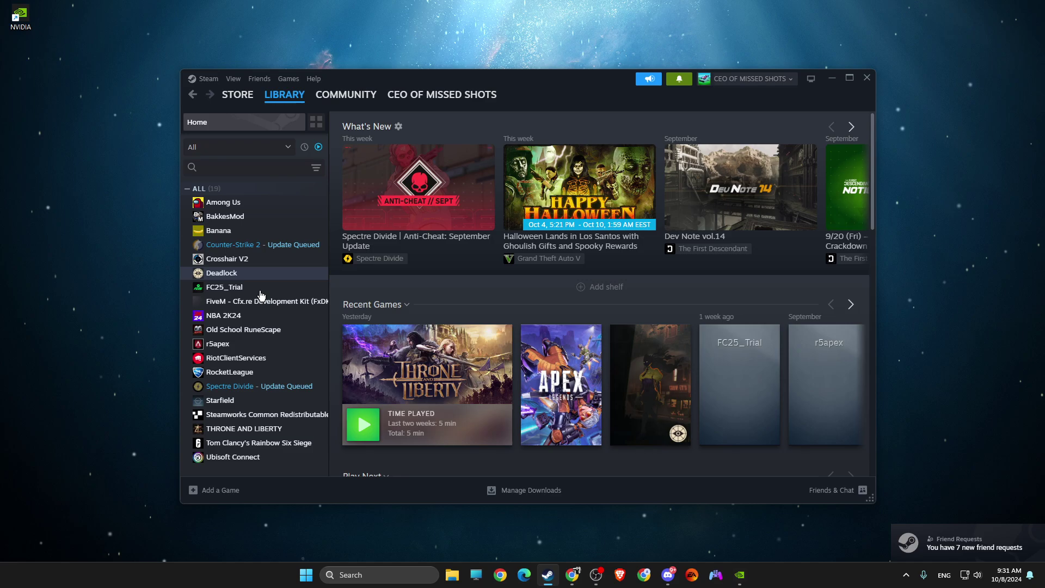
right_click(228, 430)
click(255, 416)
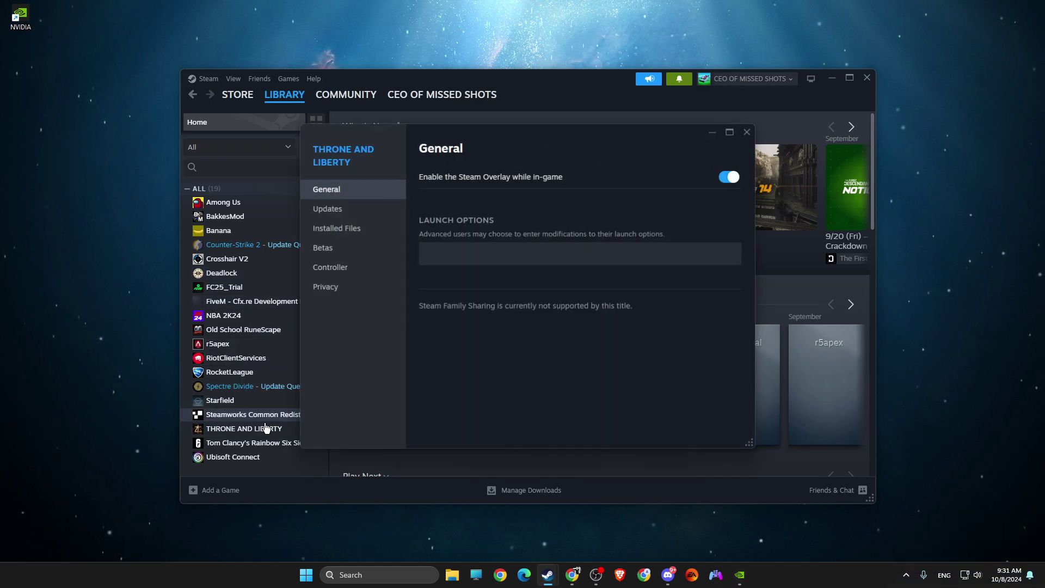
click(729, 176)
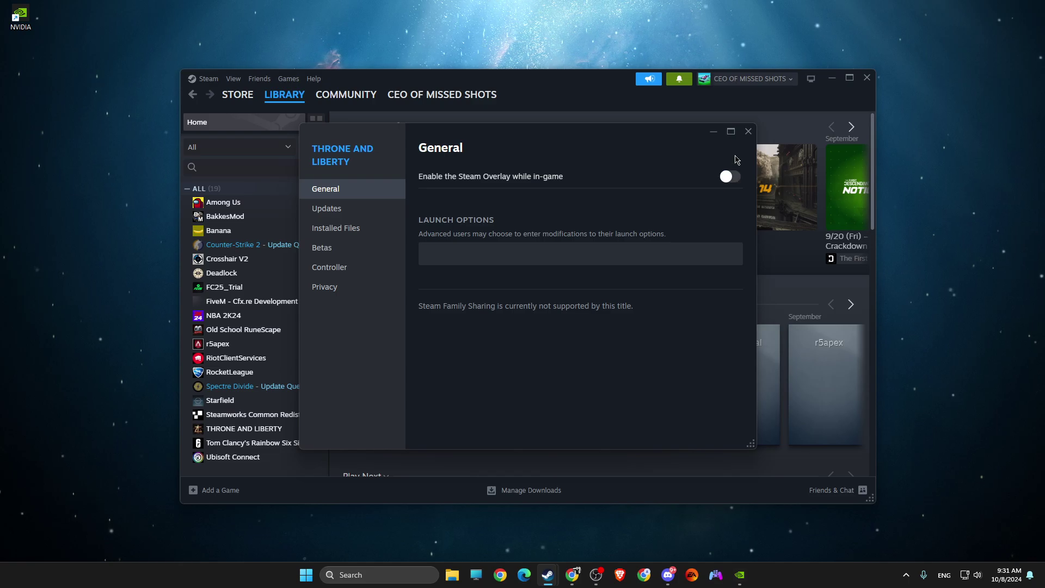
click(748, 131)
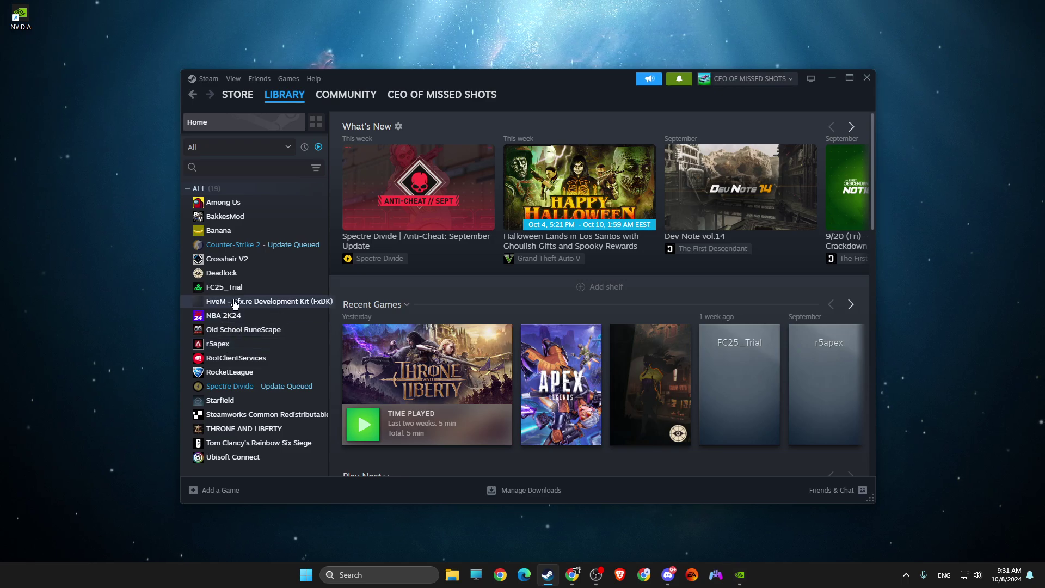
mouse_move(420, 358)
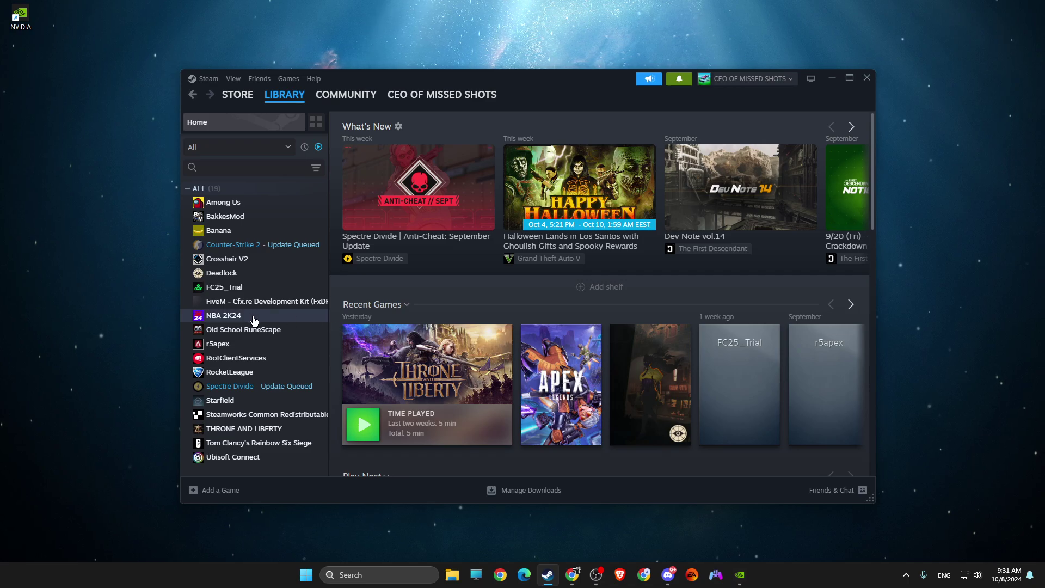
Launch Settings through a 'settings' search, start a Windows Update check, then close Settings
click(382, 572)
text(settings)
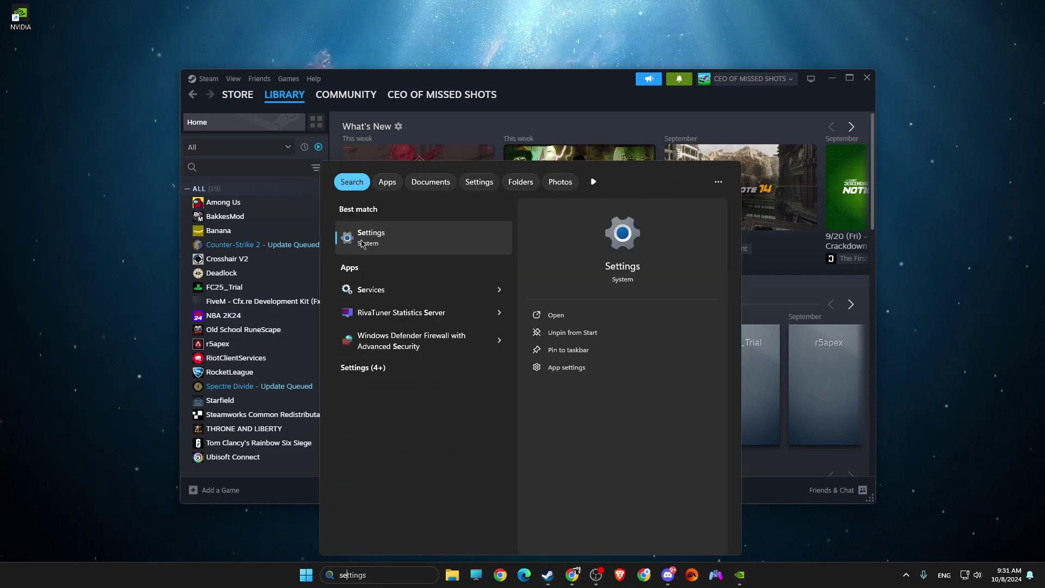
key(Return)
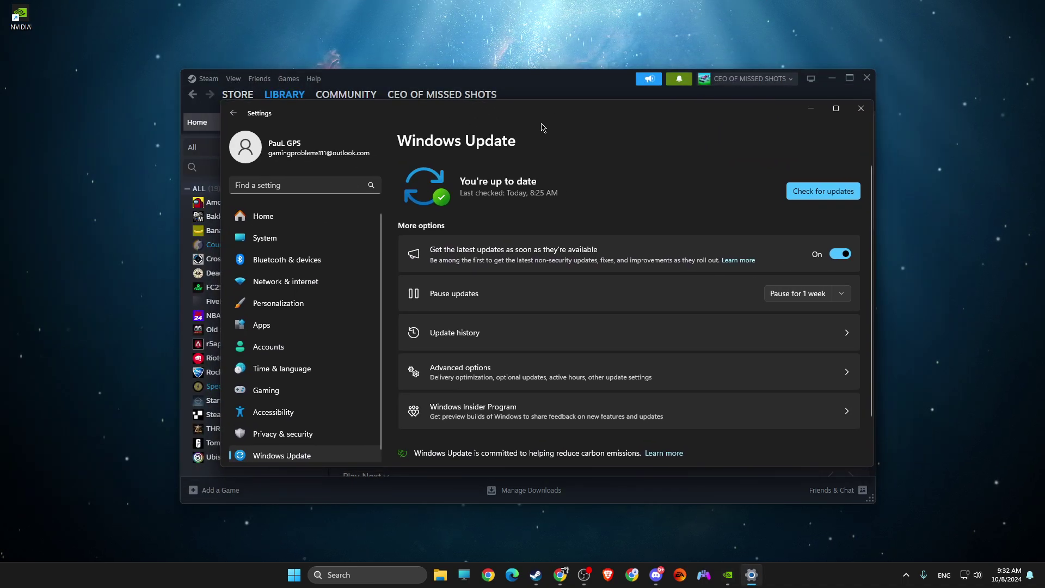
click(823, 191)
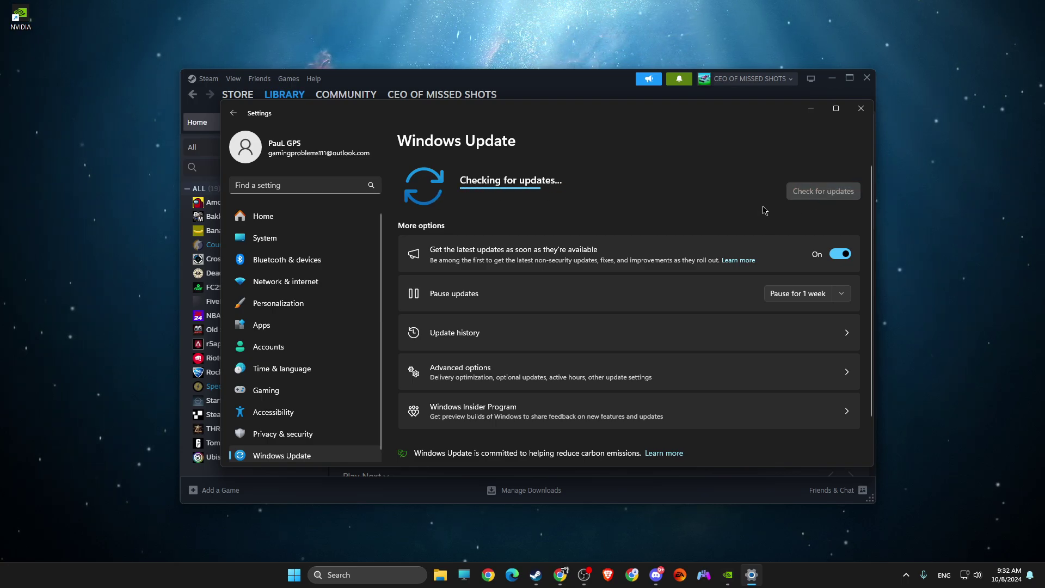
click(860, 109)
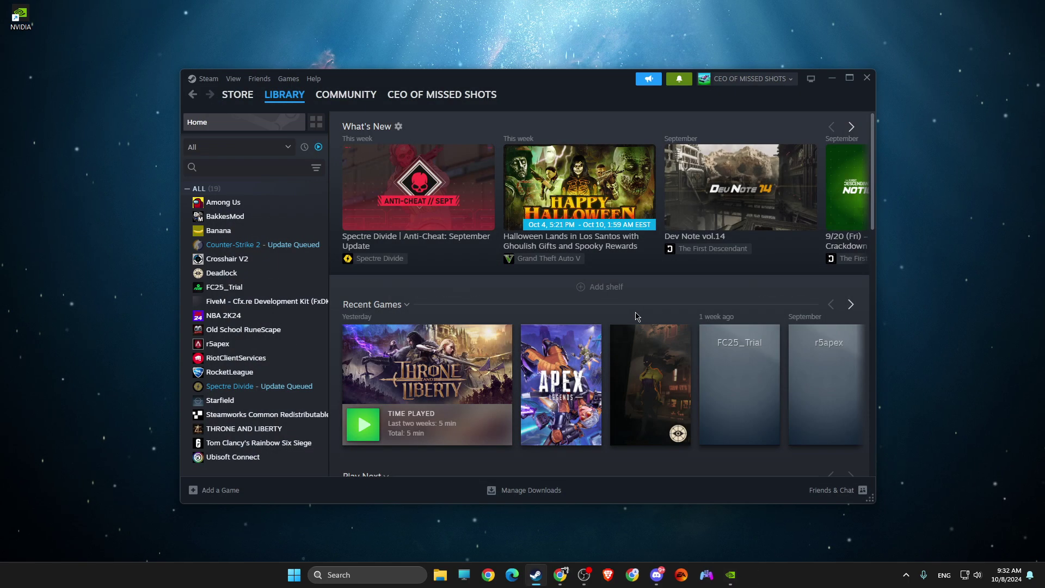
click(736, 578)
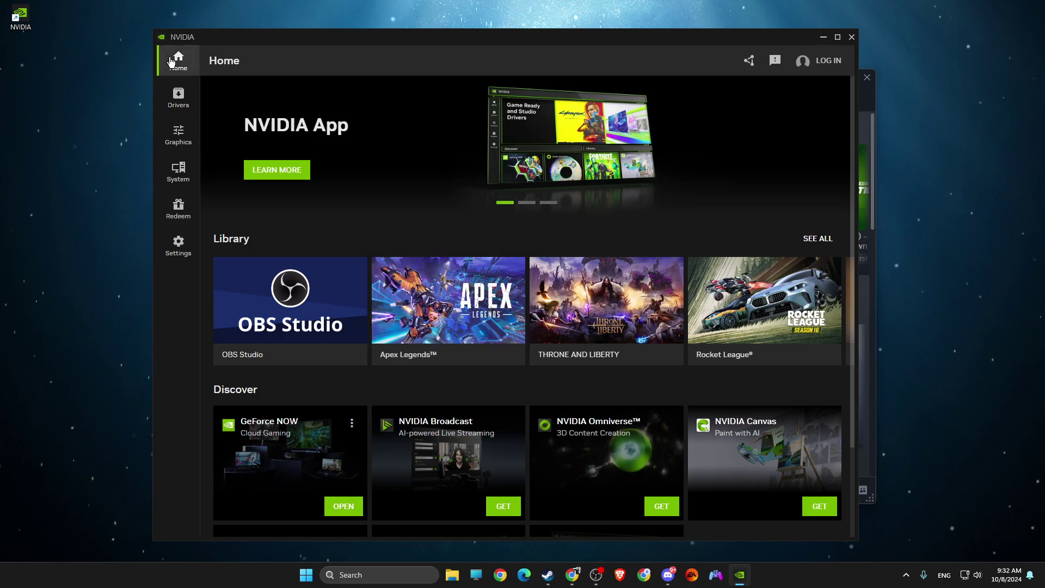
click(177, 98)
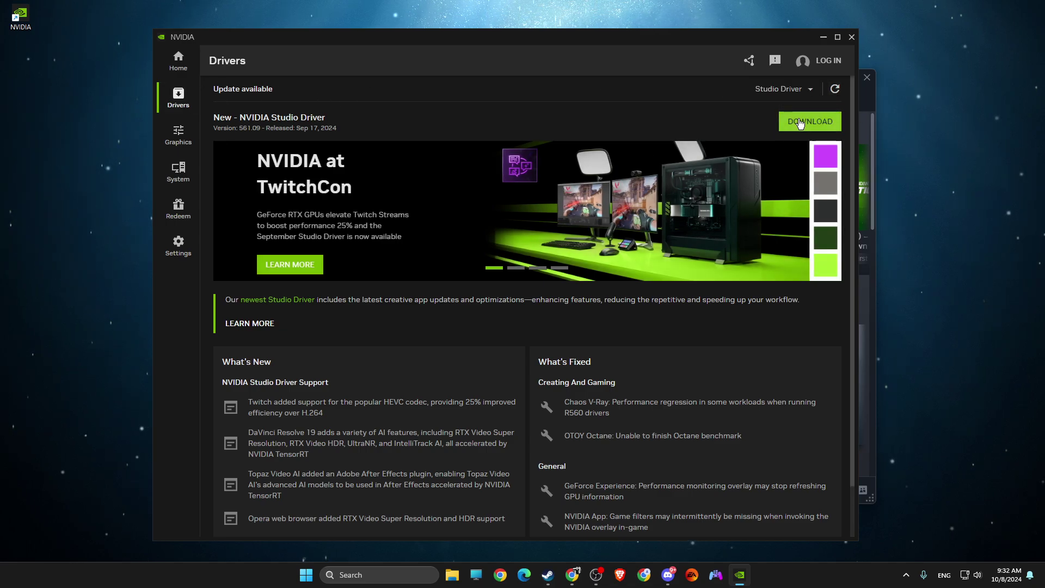
click(821, 39)
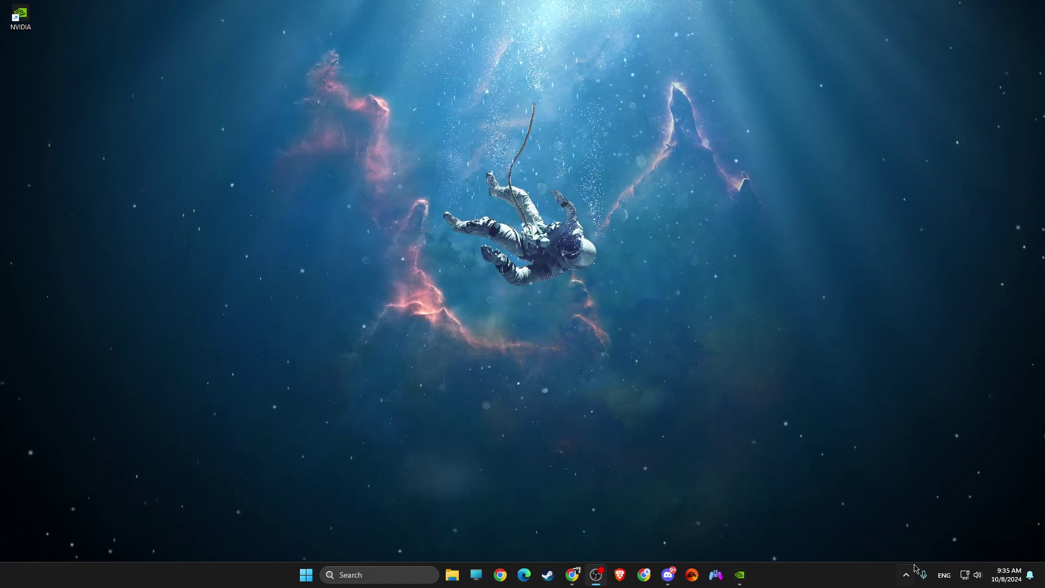
Exit Steam from its system tray icon and bring up Windows search
click(906, 575)
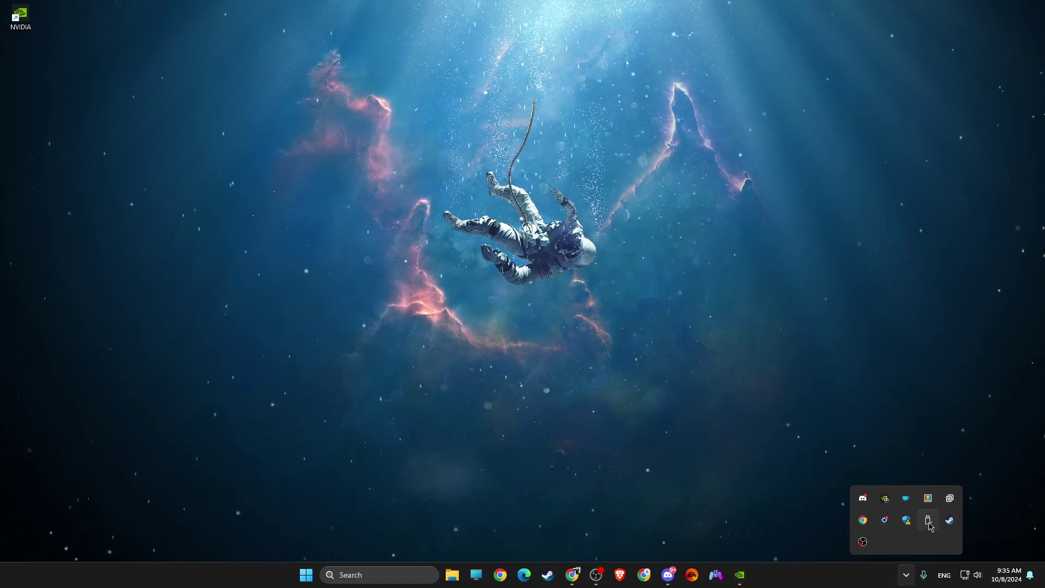
right_click(948, 522)
click(908, 510)
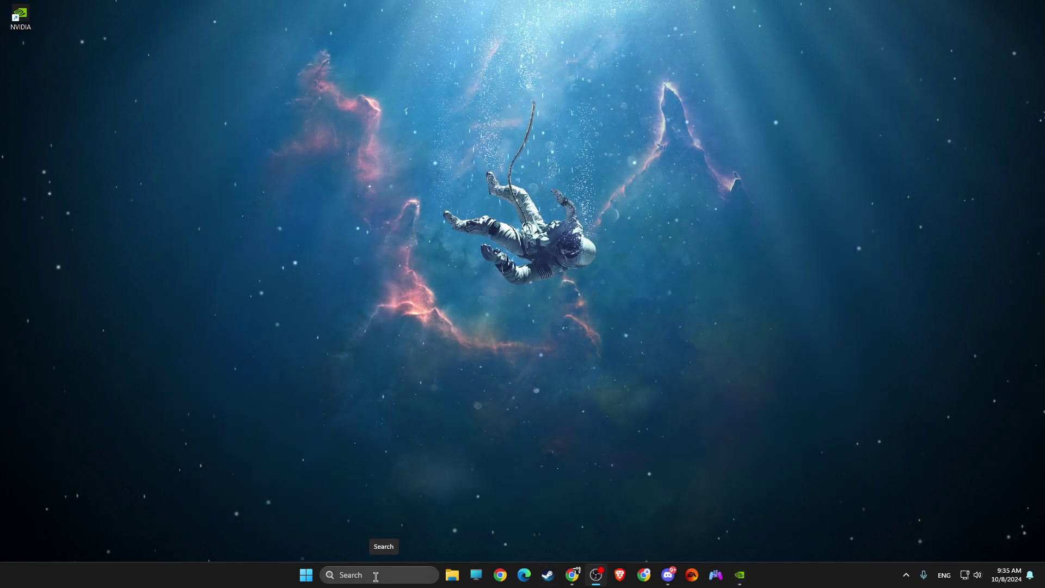
click(376, 576)
Search 'stera' and open the Steam shortcut's file location
text(stera)
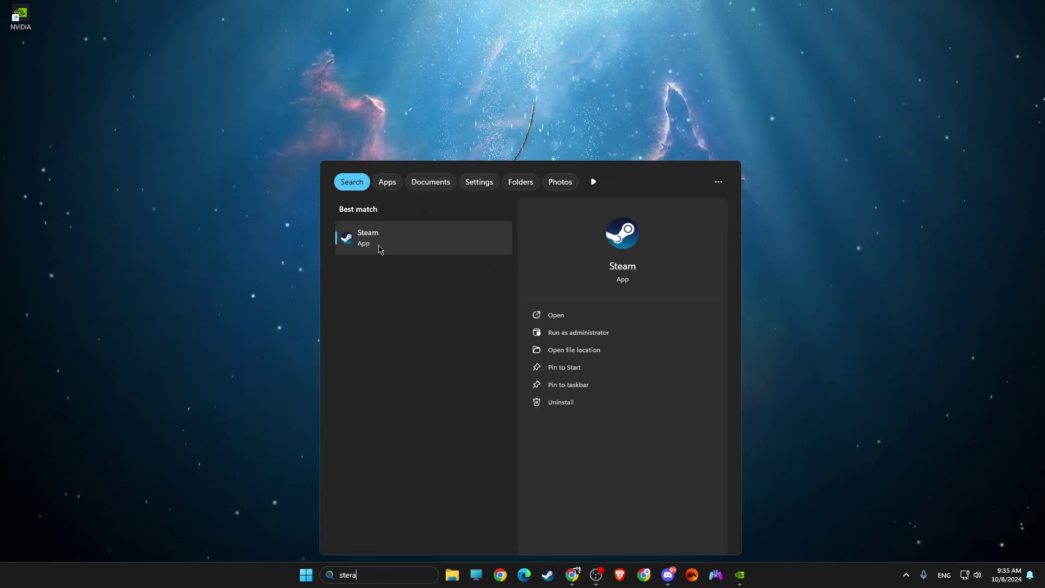
right_click(383, 247)
click(412, 280)
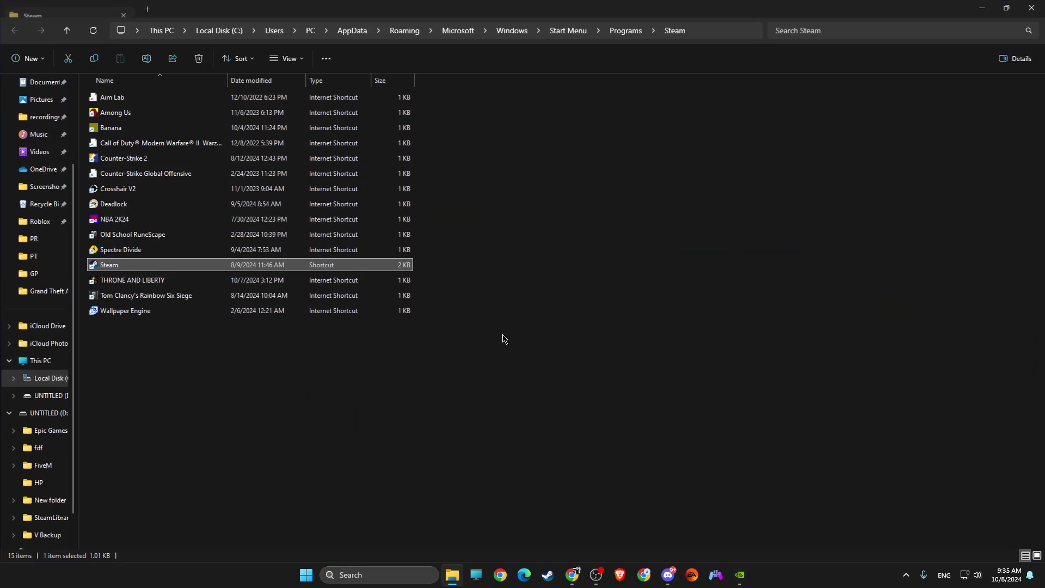
Turn on Run as administrator in the Steam shortcut's Compatibility properties
right_click(182, 266)
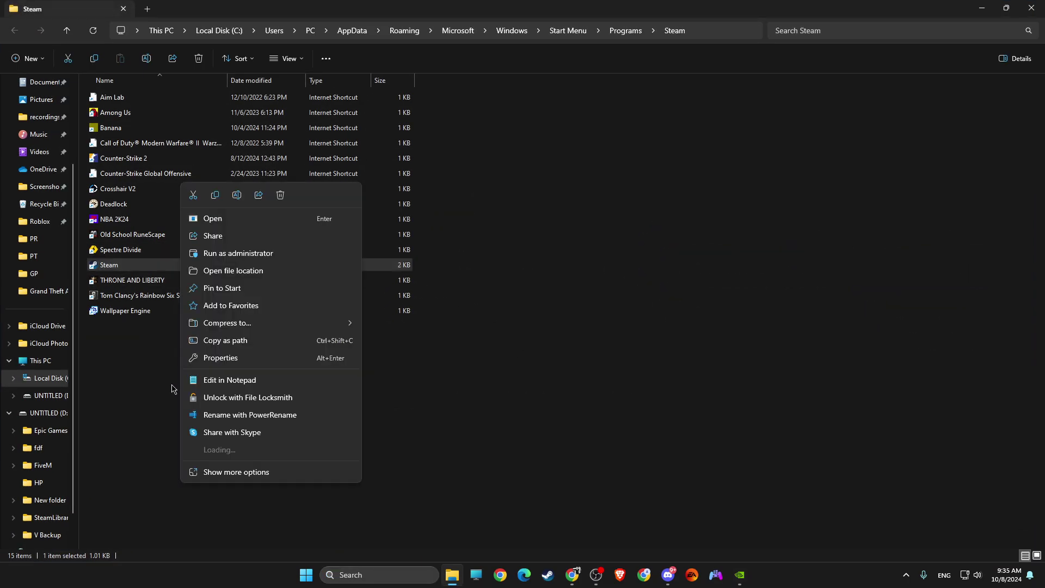
click(235, 472)
click(233, 545)
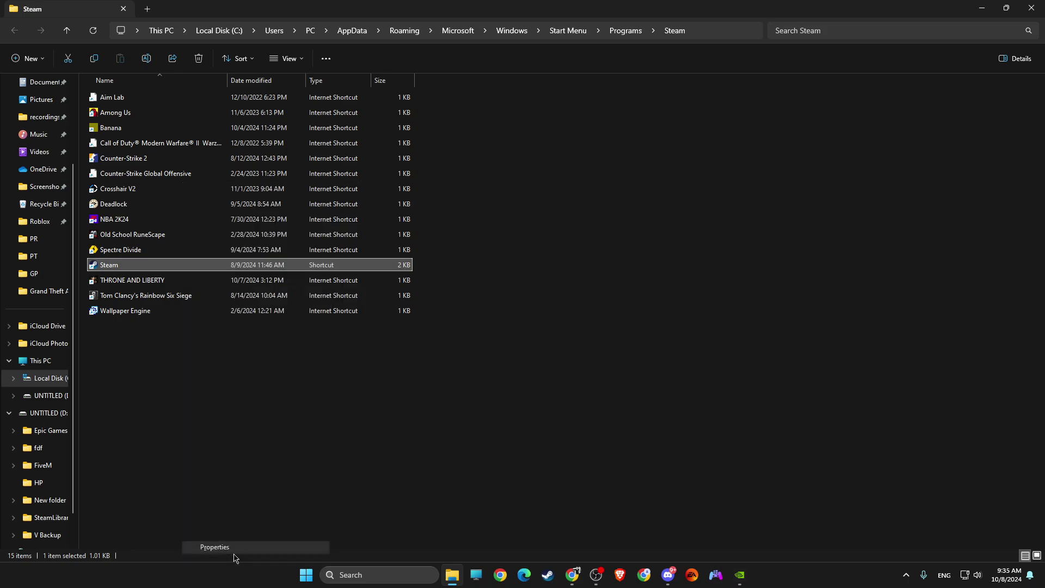
click(329, 286)
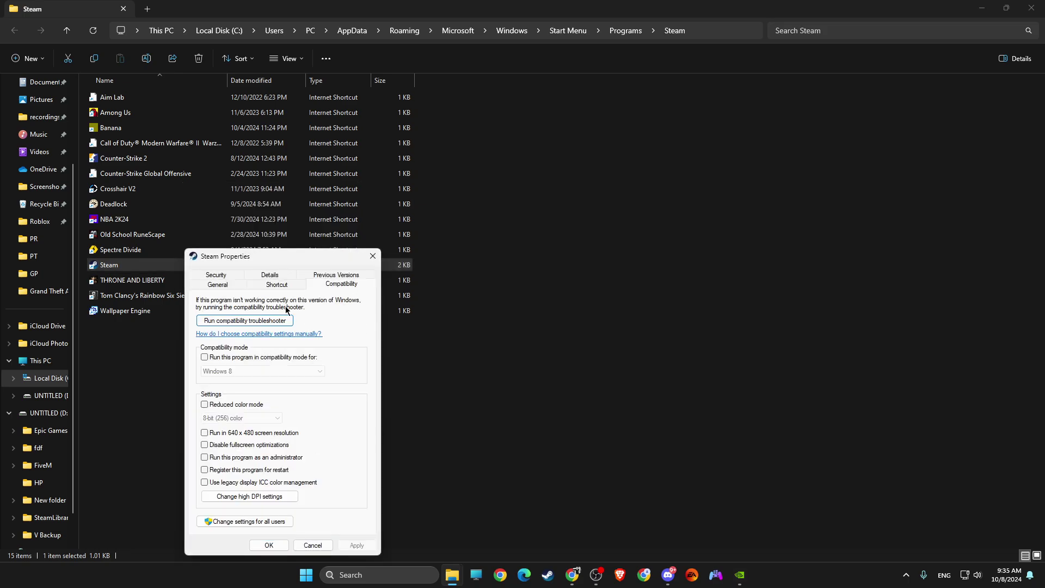
click(204, 457)
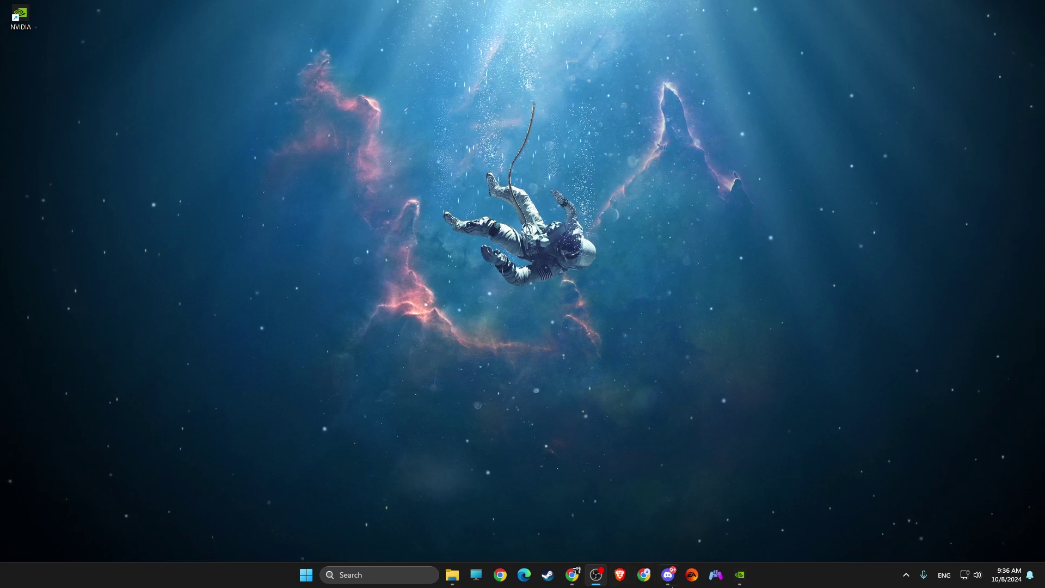
Relaunch Steam so it opens on the Store page
click(905, 575)
click(379, 568)
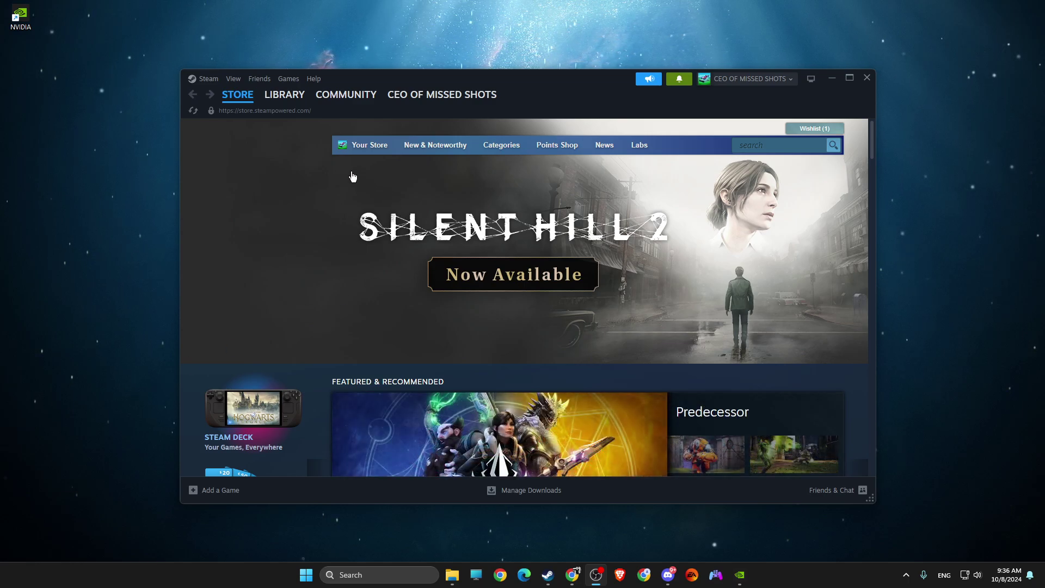
Open THRONE AND LIBERTY's Properties from the Library and go to its Installed Files section
click(285, 94)
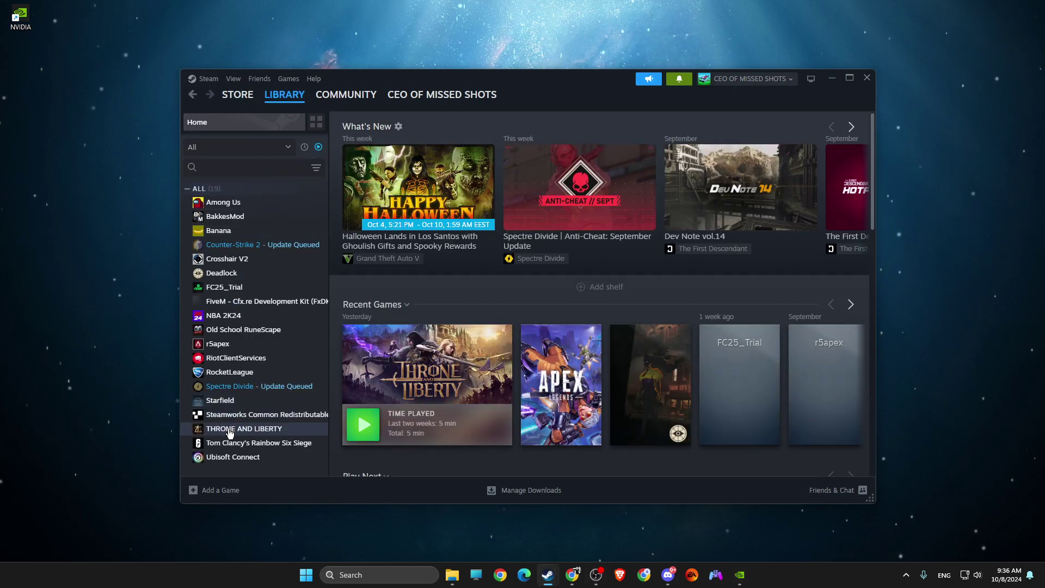
right_click(230, 432)
click(256, 418)
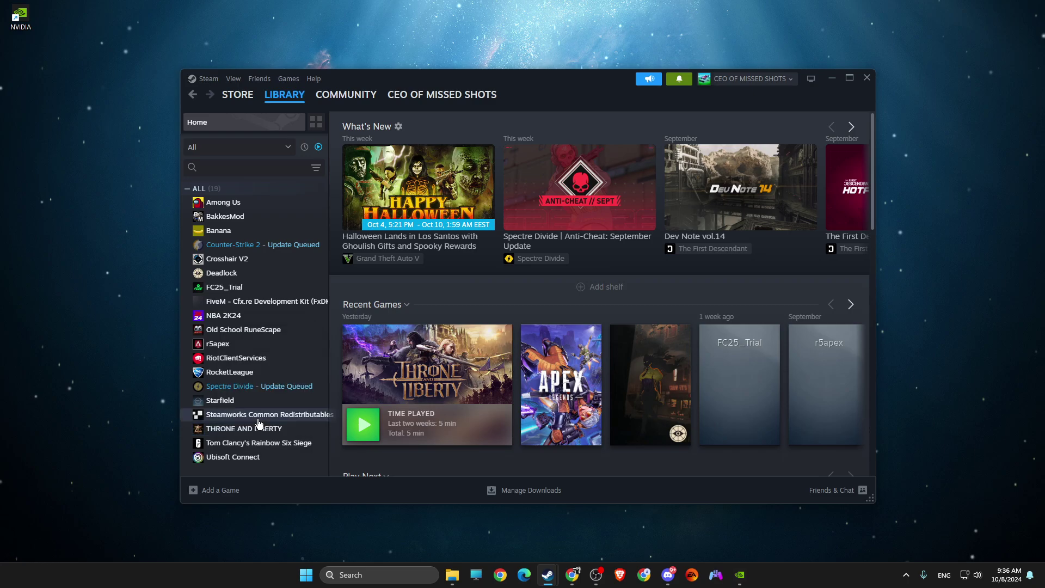
click(434, 254)
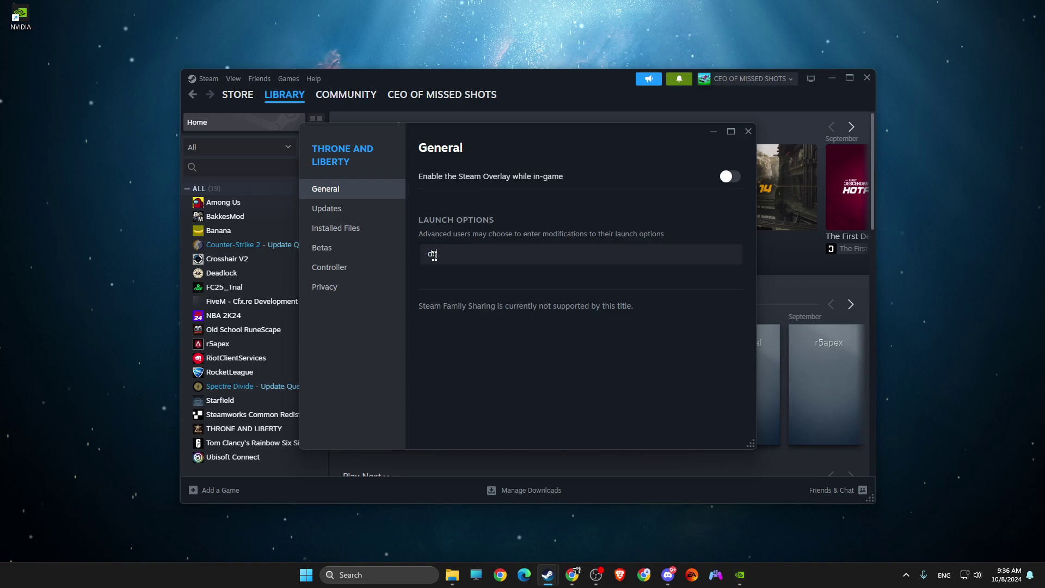
click(338, 229)
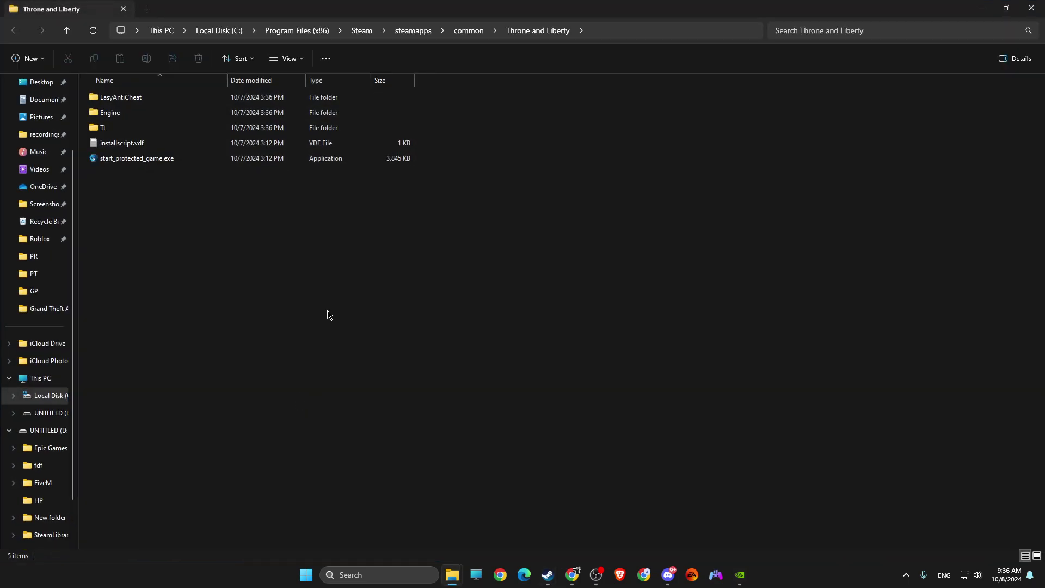
Navigate into TL\Binaries\Win64 in the Throne and Liberty install folder
double_click(119, 130)
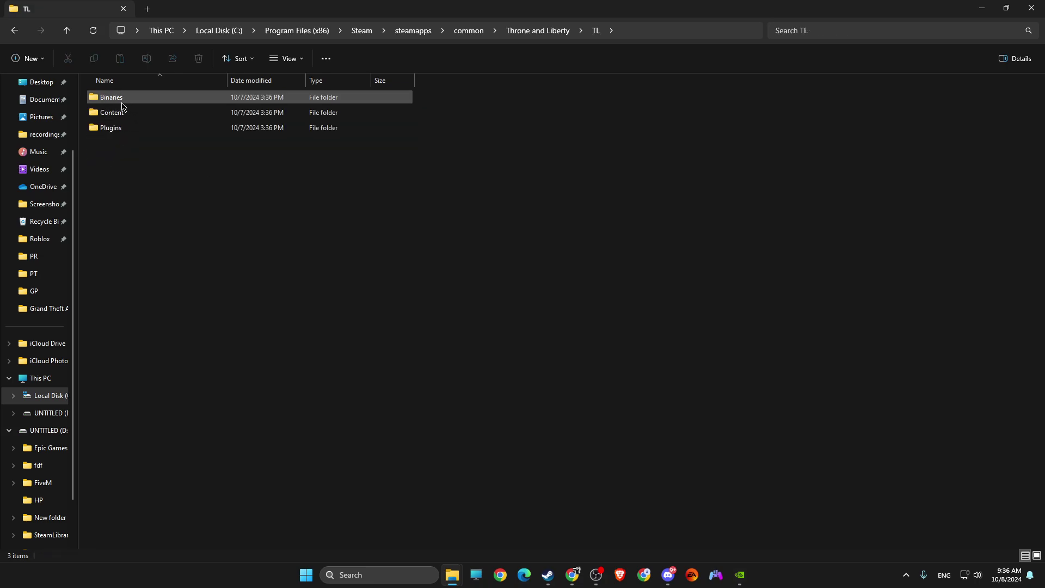
click(14, 30)
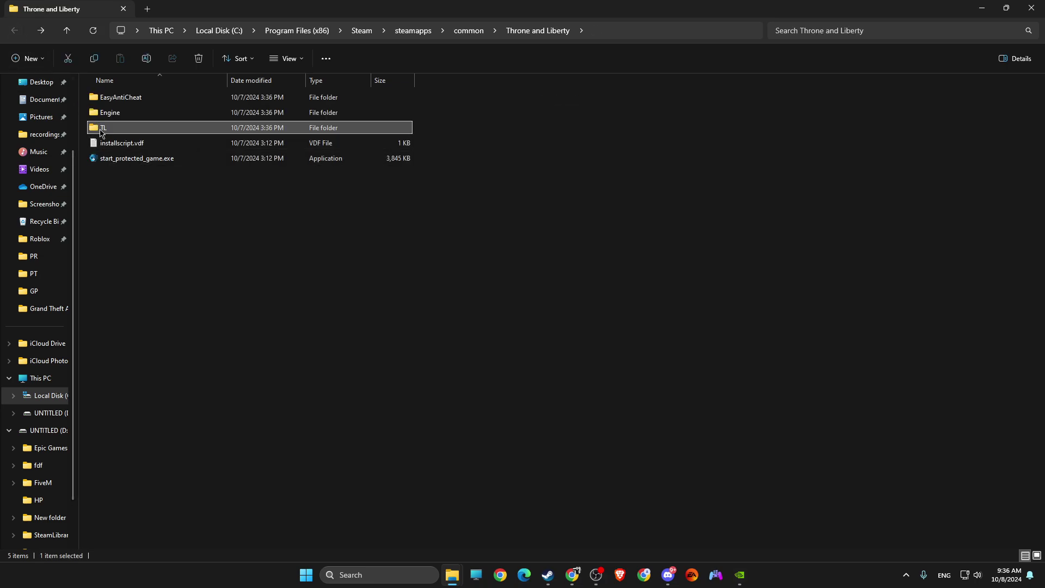
double_click(104, 130)
double_click(123, 99)
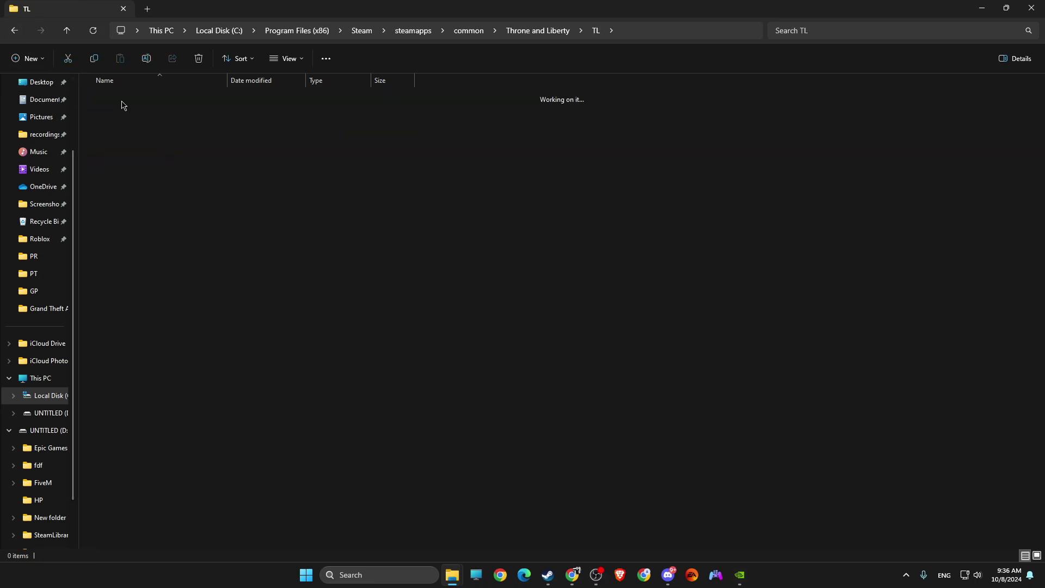
double_click(131, 102)
Apply compatibility changes in TL.exe's Properties
right_click(111, 158)
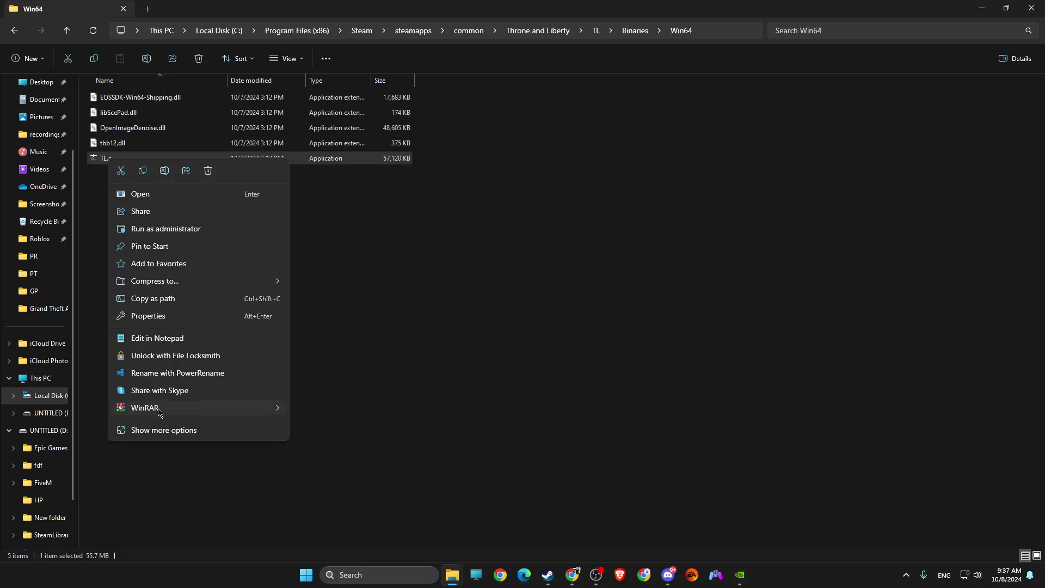
click(156, 316)
click(208, 194)
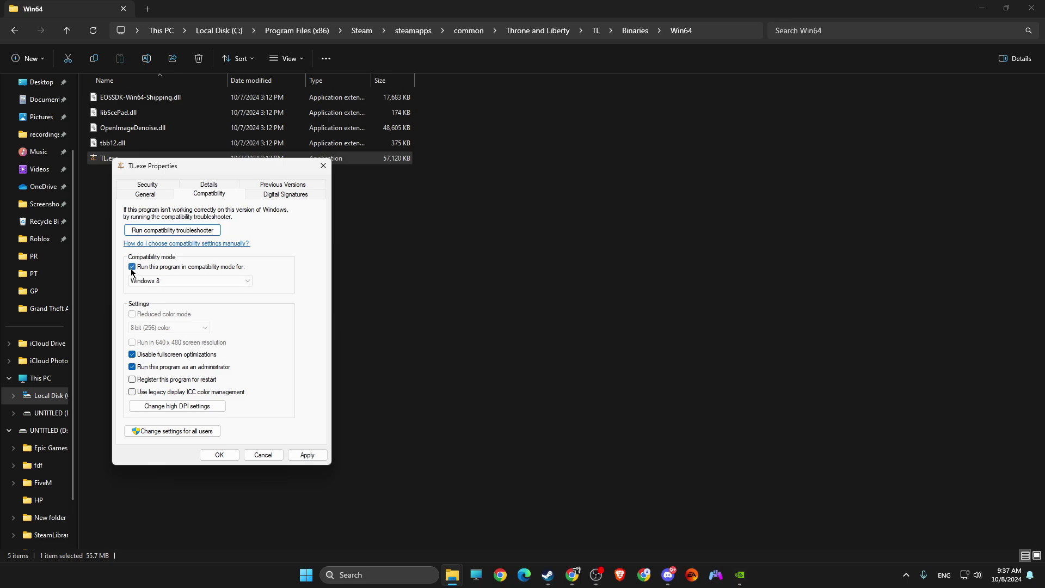
click(307, 454)
click(219, 455)
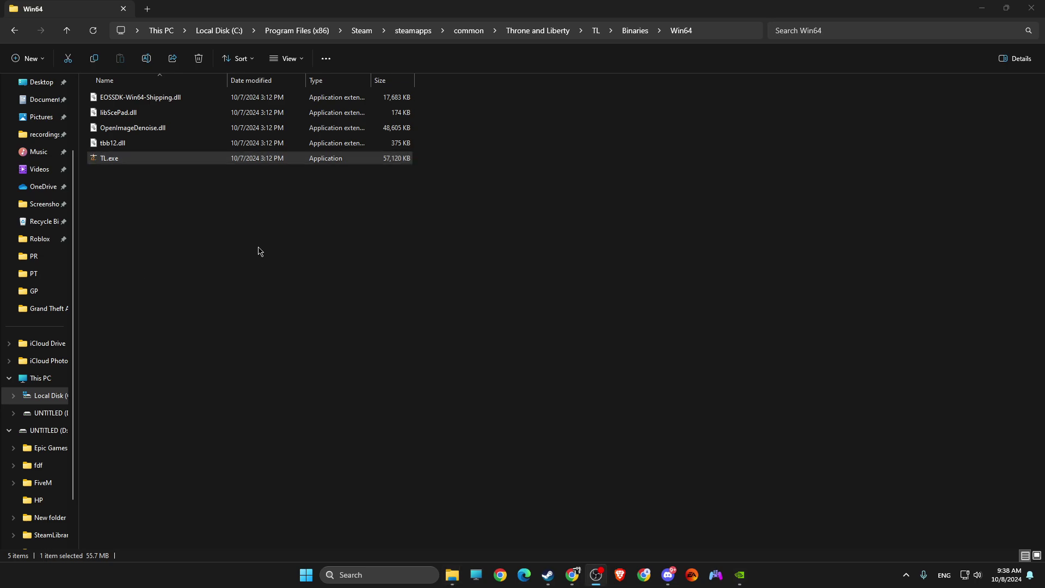
Copy the Win64 folder path, close Explorer and the game's Properties, and minimize Steam
click(712, 30)
key(ctrl+c)
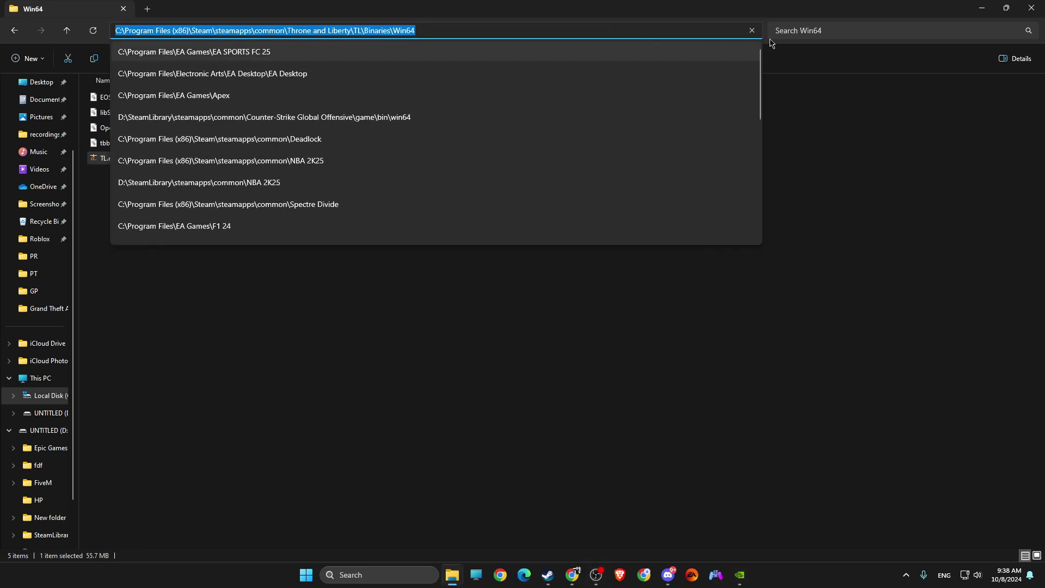
click(1031, 8)
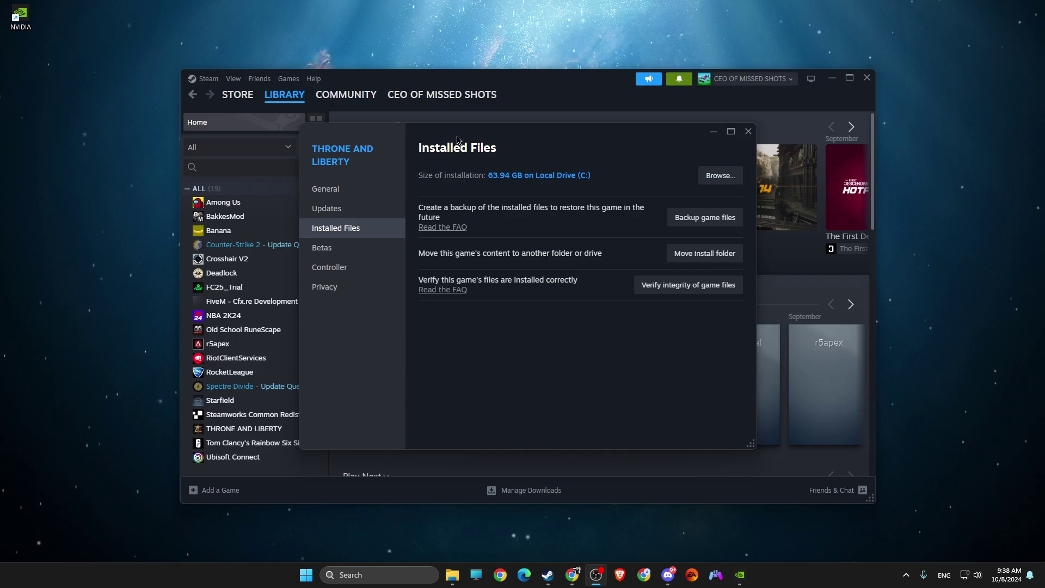
click(748, 131)
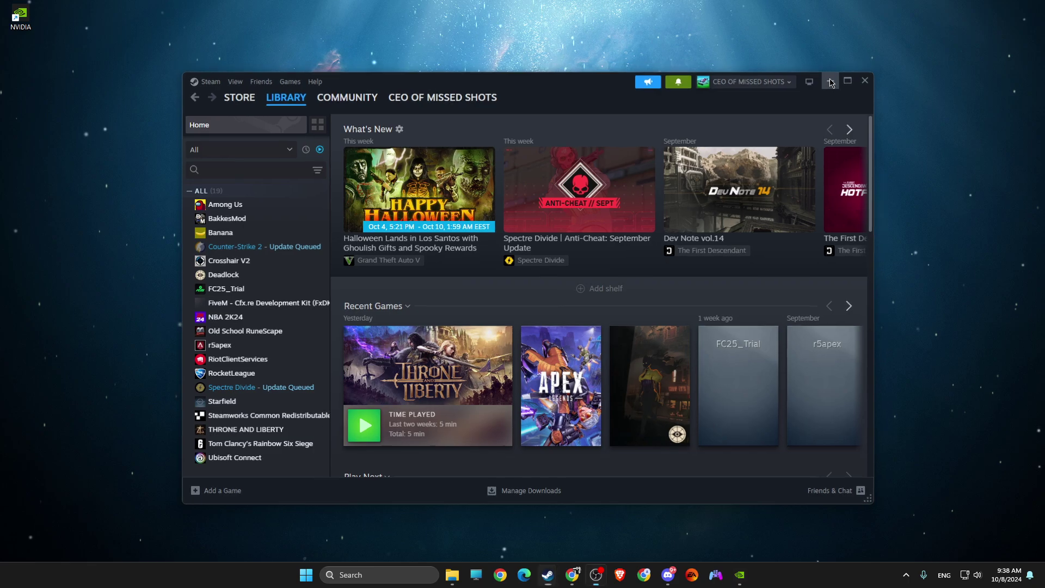
click(832, 78)
Search 'graph' for Graphics settings and add TL.exe from the pasted Win64 folder
click(601, 118)
click(361, 575)
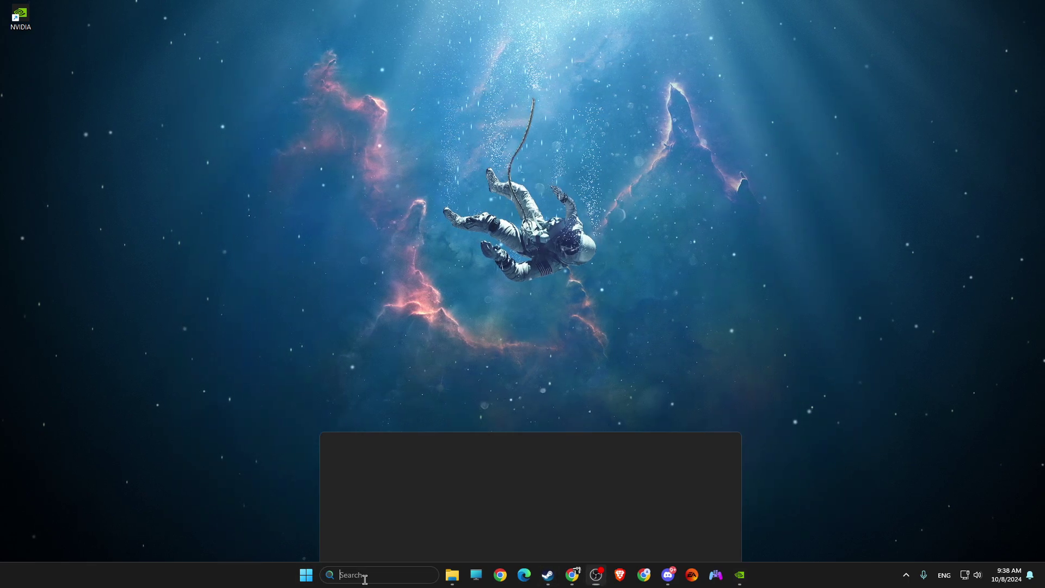
text(graphics settings)
key(Return)
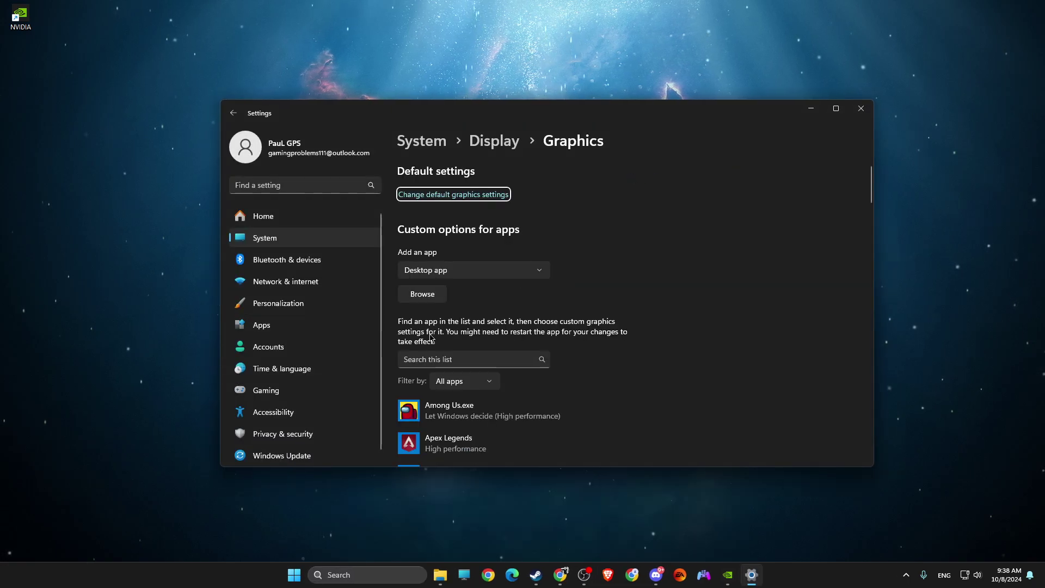
click(424, 293)
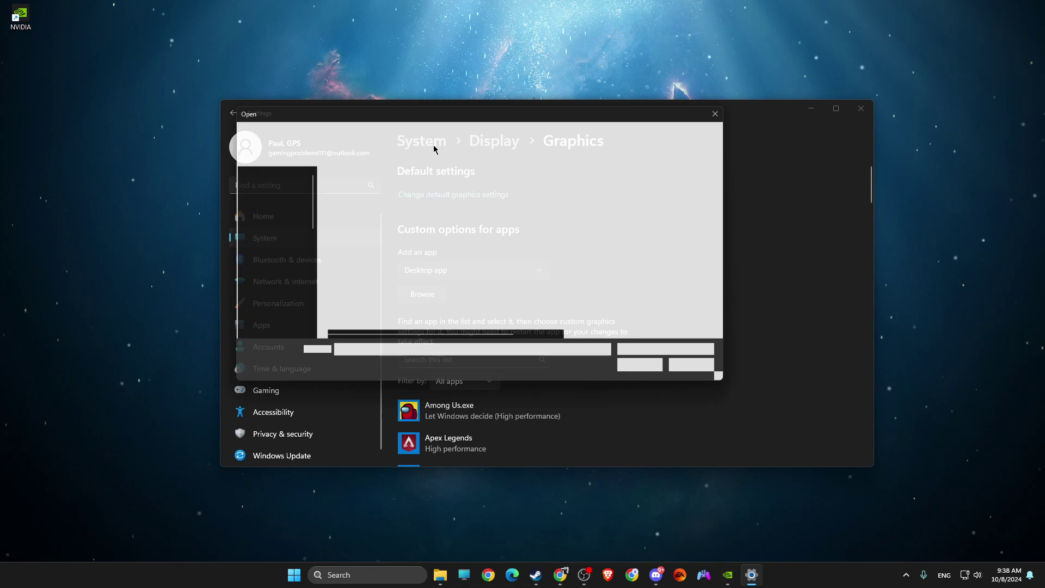
click(551, 133)
key(ctrl+v)
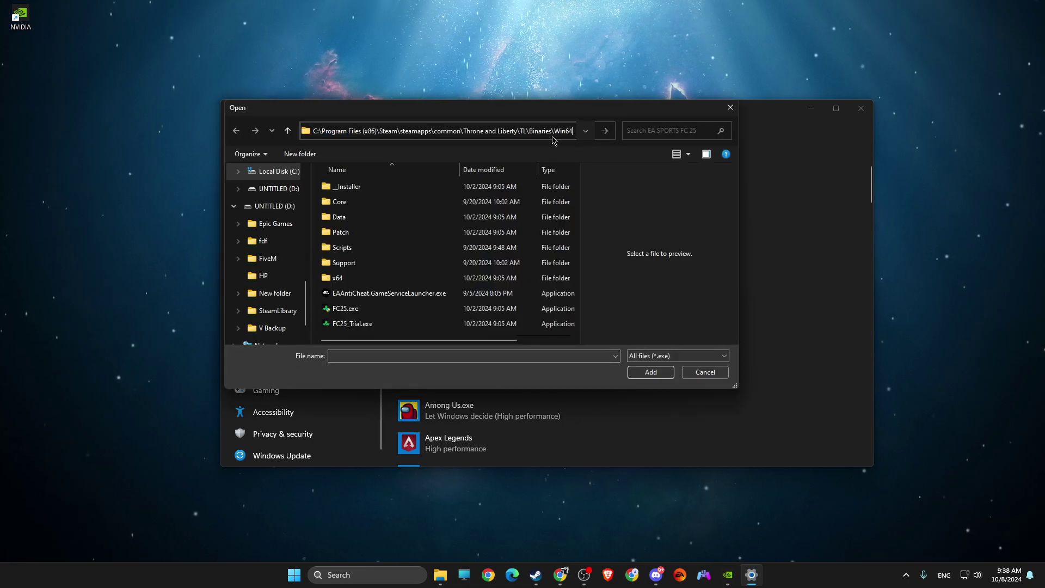
key(Return)
click(348, 188)
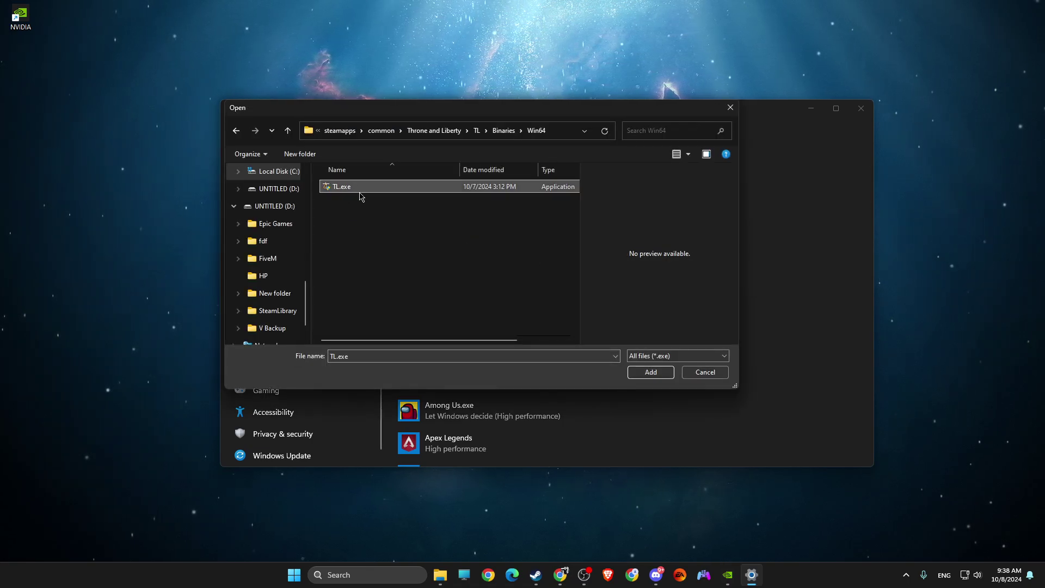
key(Return)
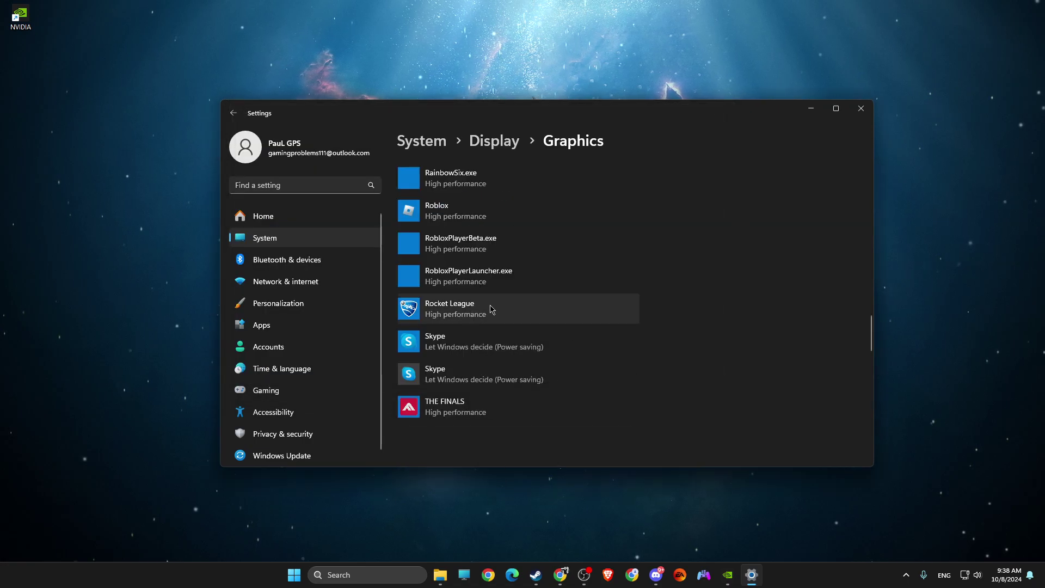
Set TL Client's graphics preference to High performance, save it, and close Settings
click(551, 398)
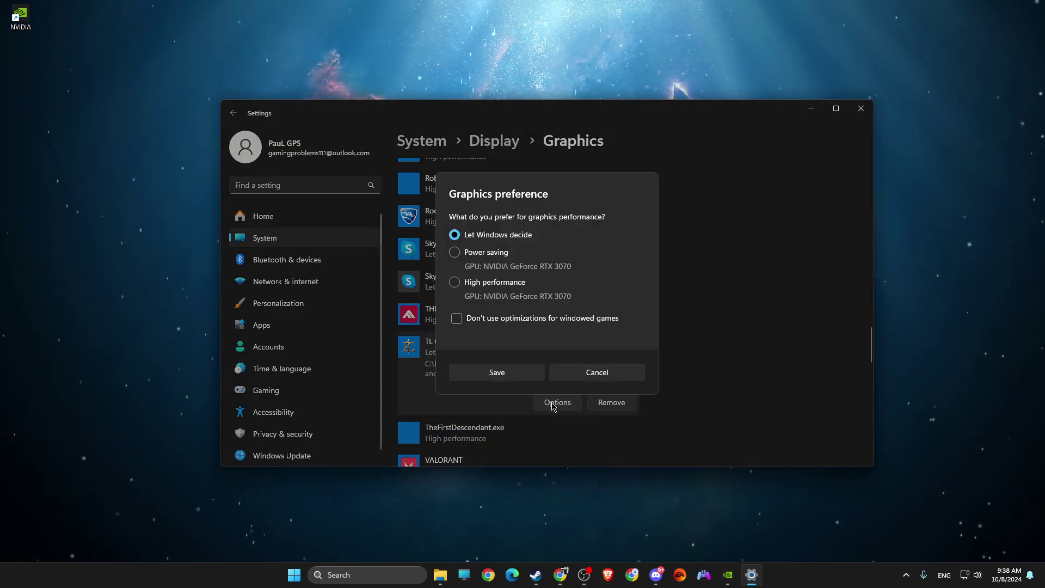
click(455, 283)
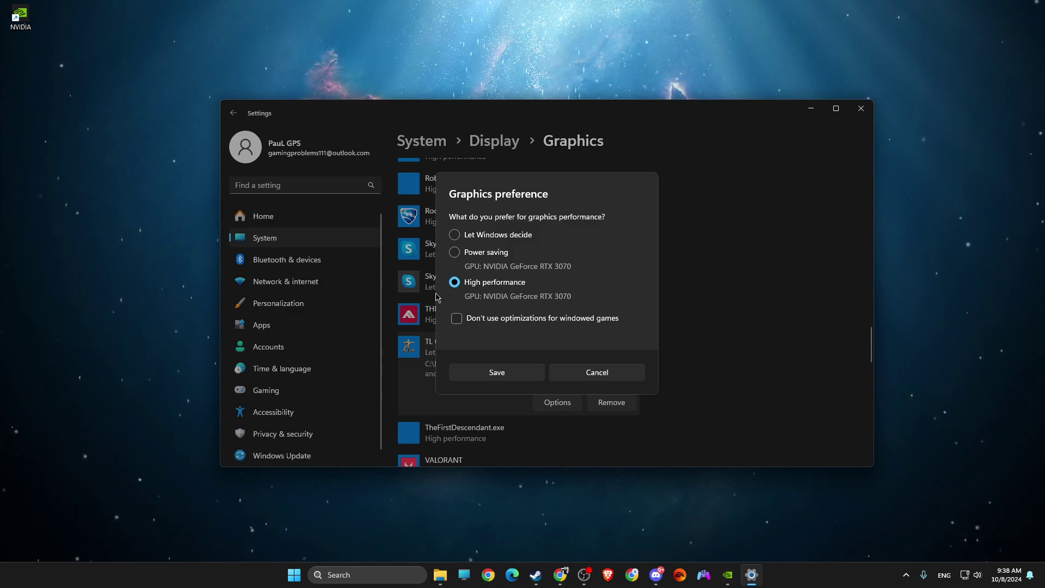
click(497, 372)
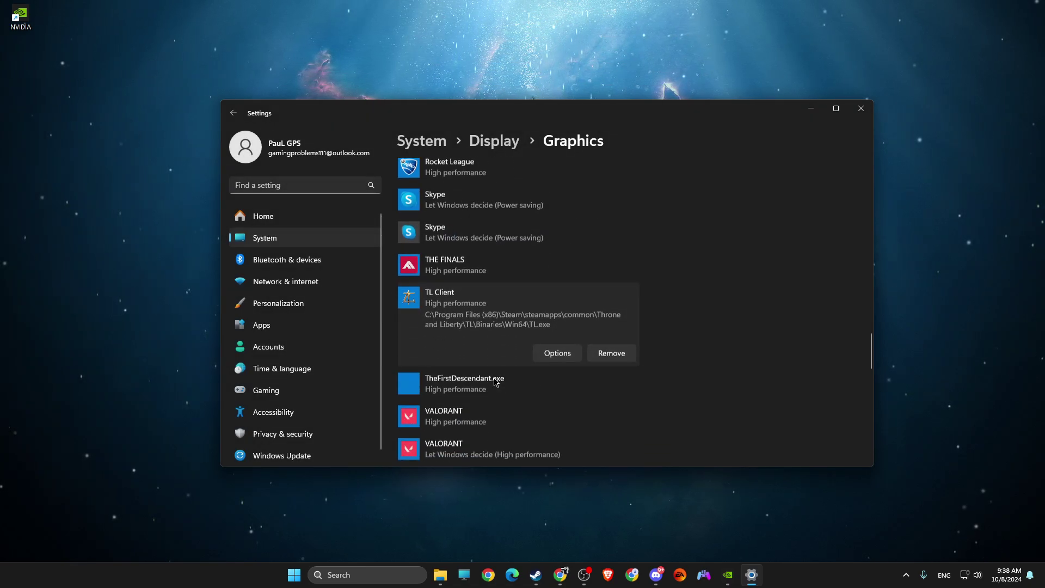
scroll(496, 383, down, 2)
scroll(532, 385, up, 10)
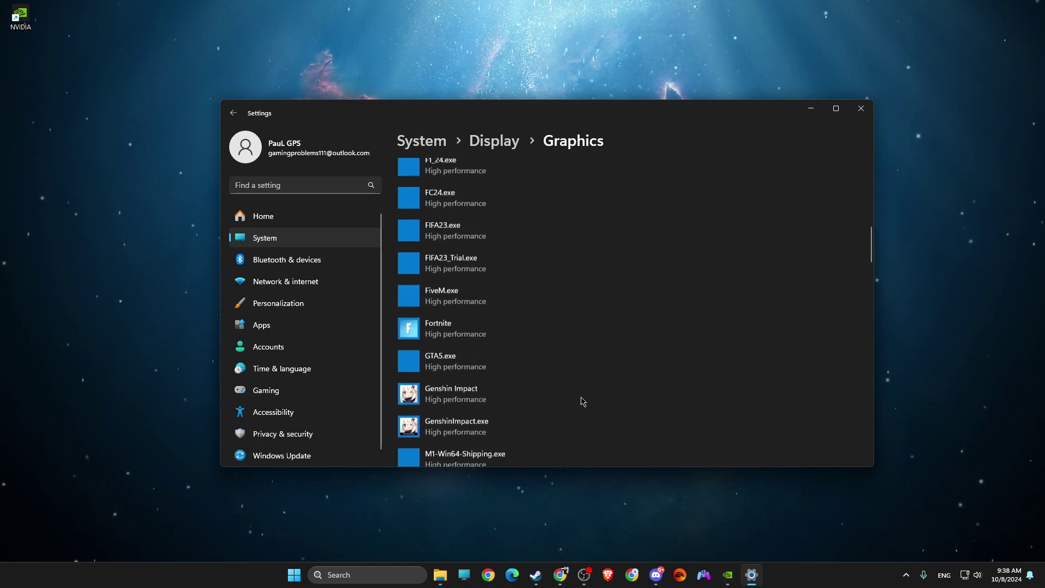
scroll(581, 402, up, 10)
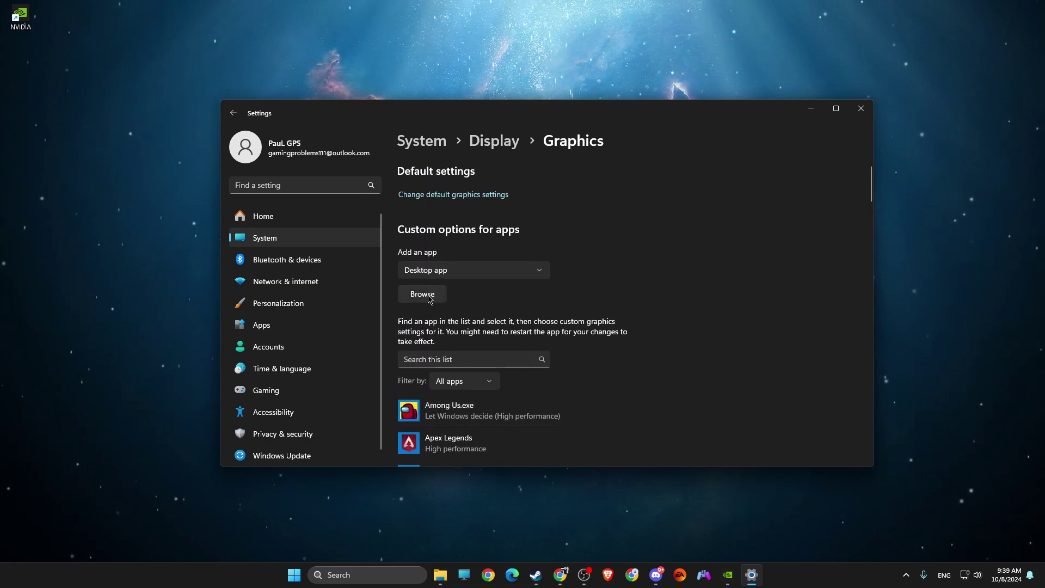
click(423, 197)
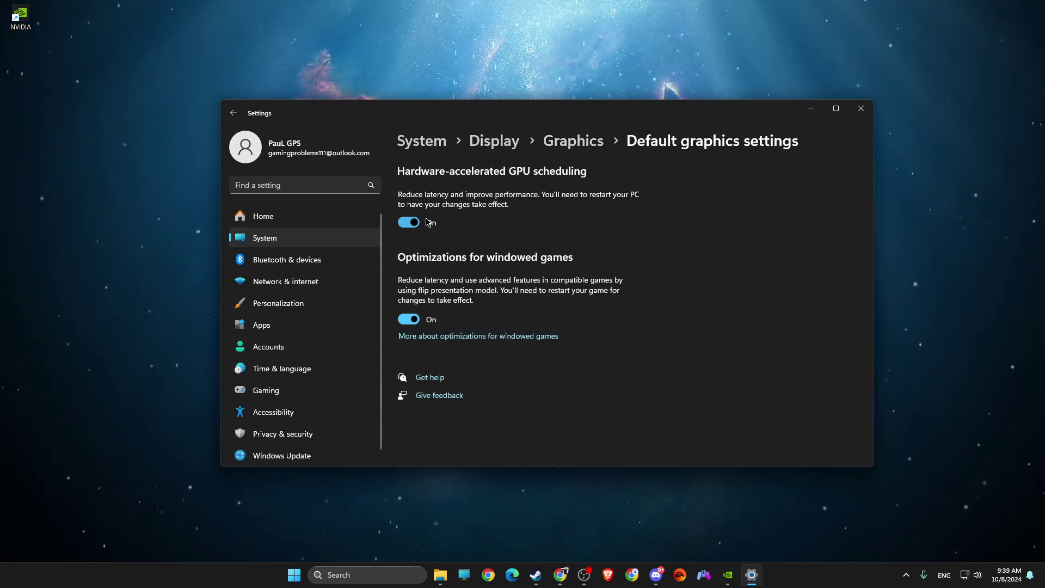
click(860, 109)
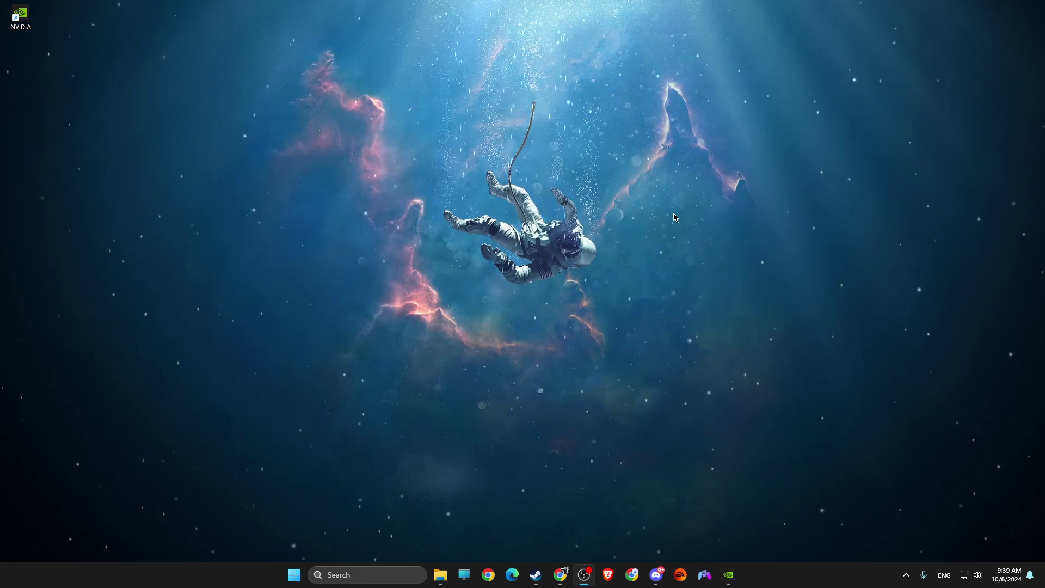
Open Windows Defender Firewall's allowed apps list, unlock it, and start adding another app
click(354, 576)
text(windows PowerShell)
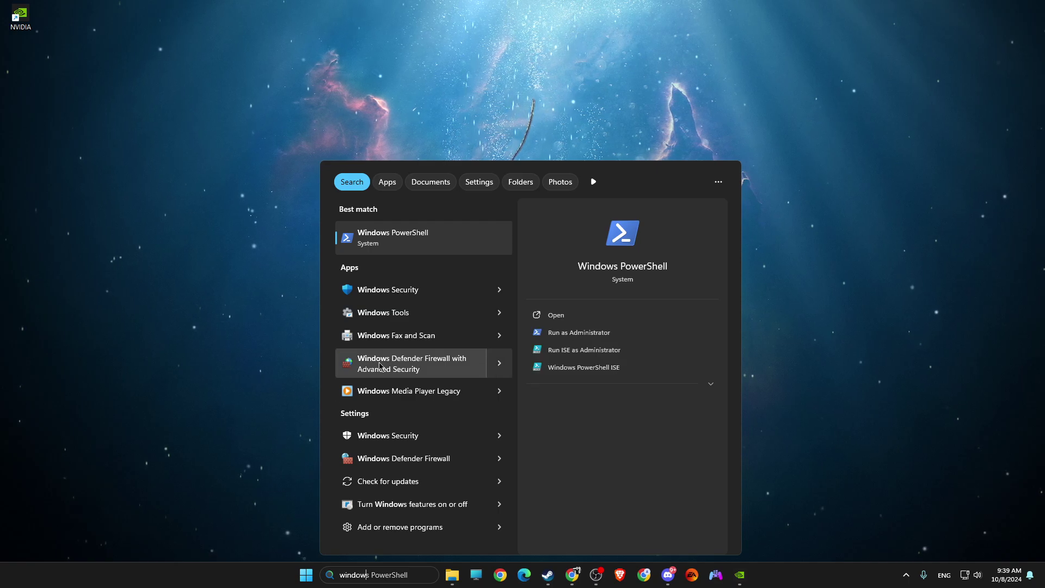
click(380, 459)
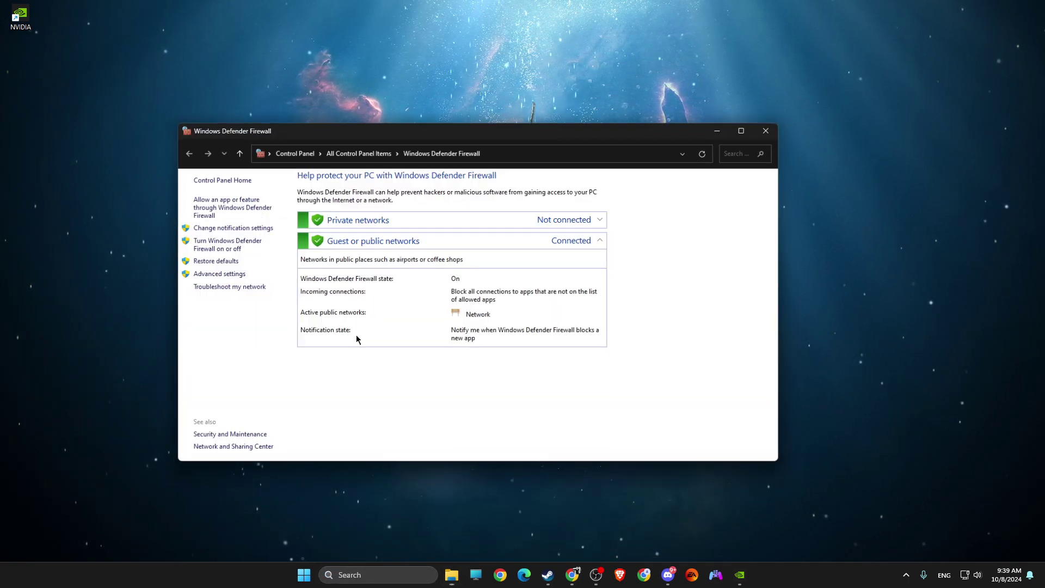
click(225, 211)
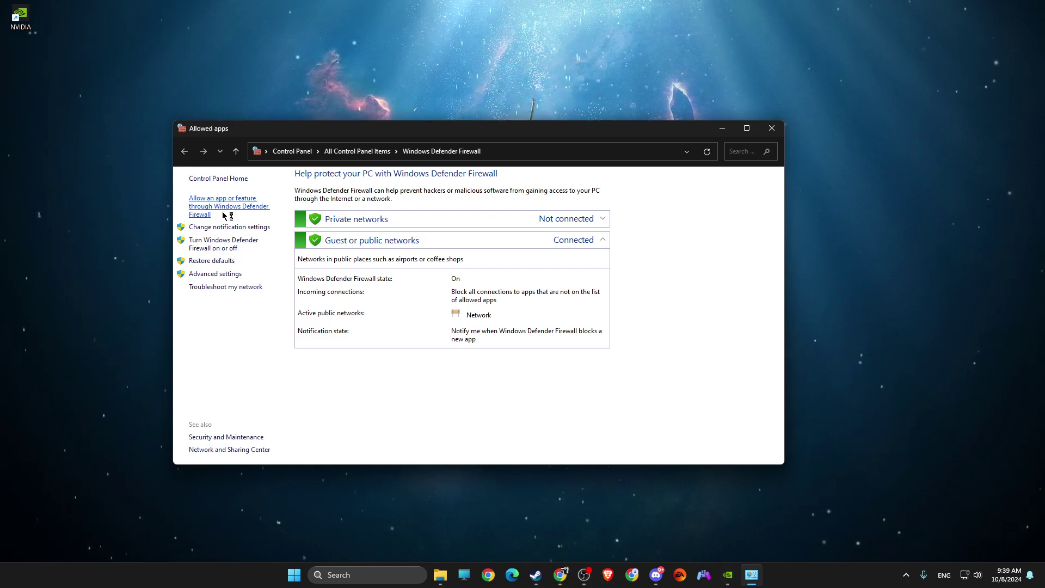
click(604, 209)
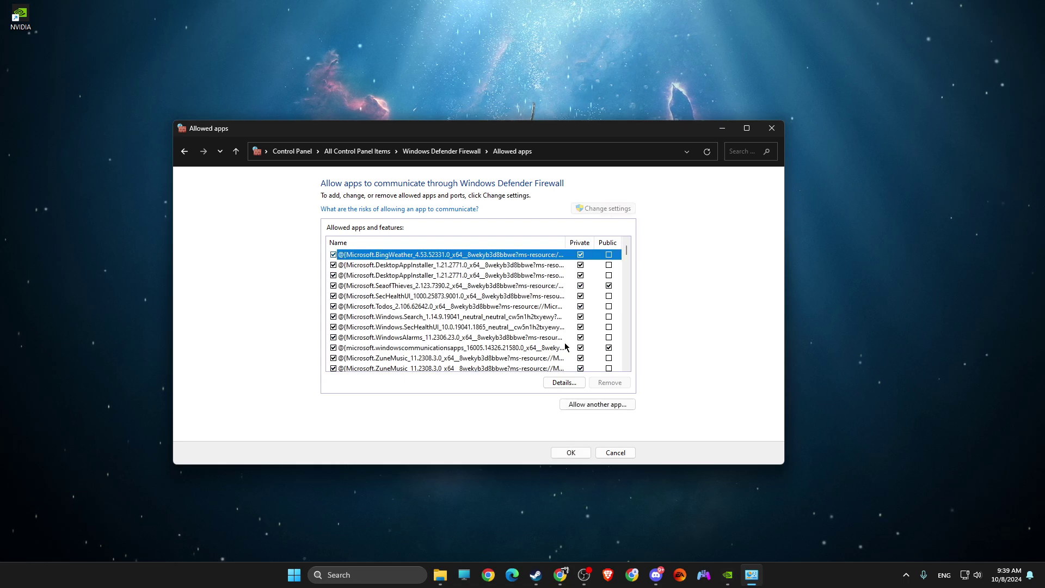
click(568, 403)
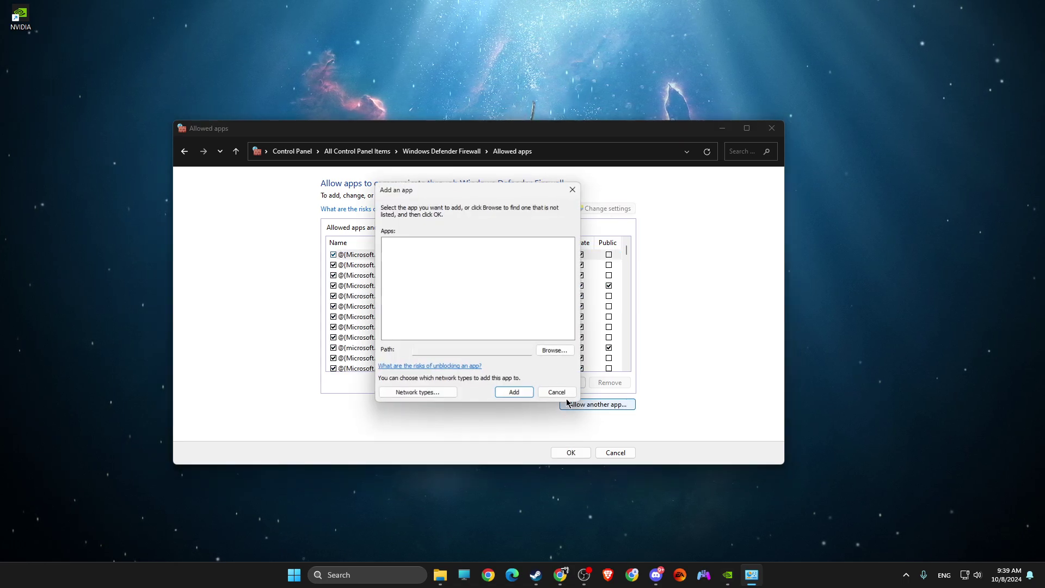
Add TL.exe from the pasted Win64 path as TL Client, save, and close the firewall window
click(555, 350)
click(693, 234)
text(C:\Program Files (x86)\Steam\steamapps\common\Throne and Liberty\TL\Binaries\Win64)
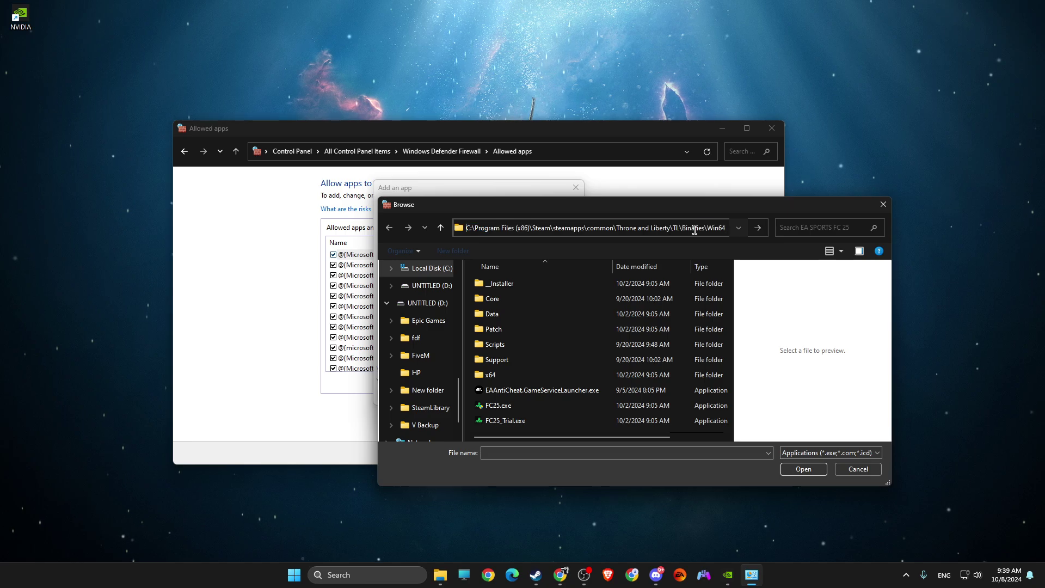
key(Return)
click(515, 287)
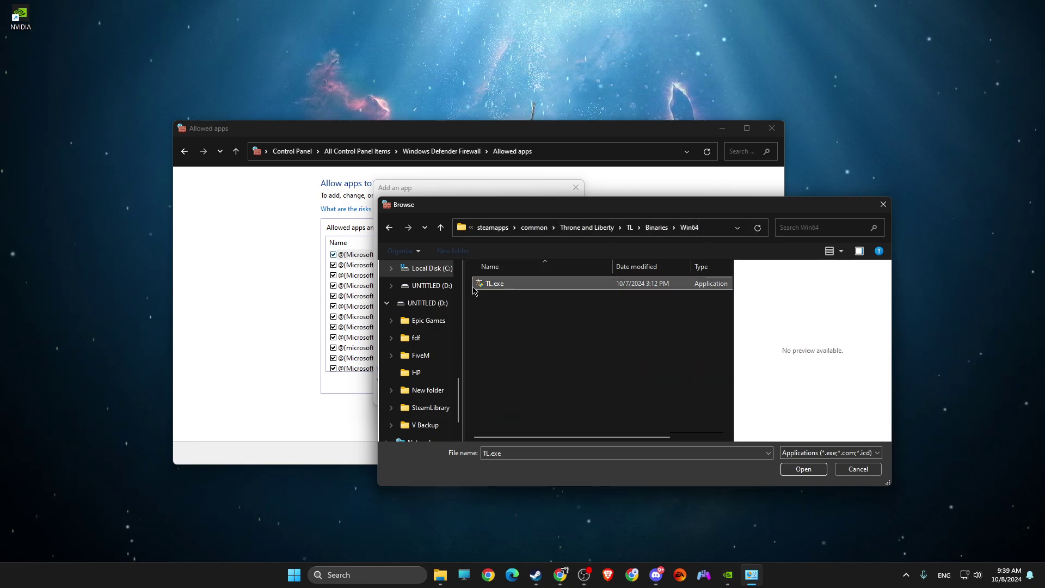
click(803, 469)
click(516, 394)
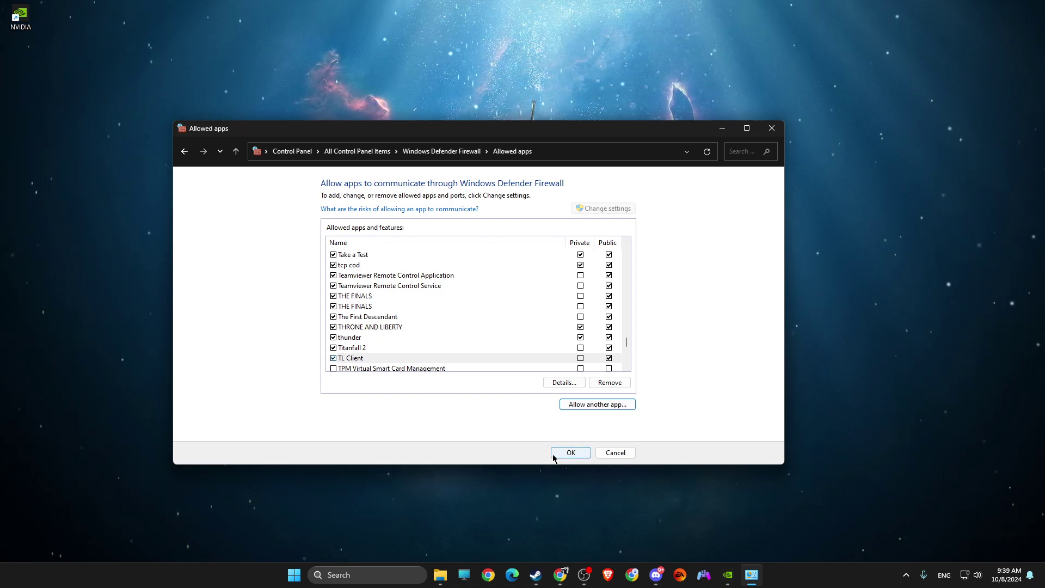
click(565, 453)
click(771, 127)
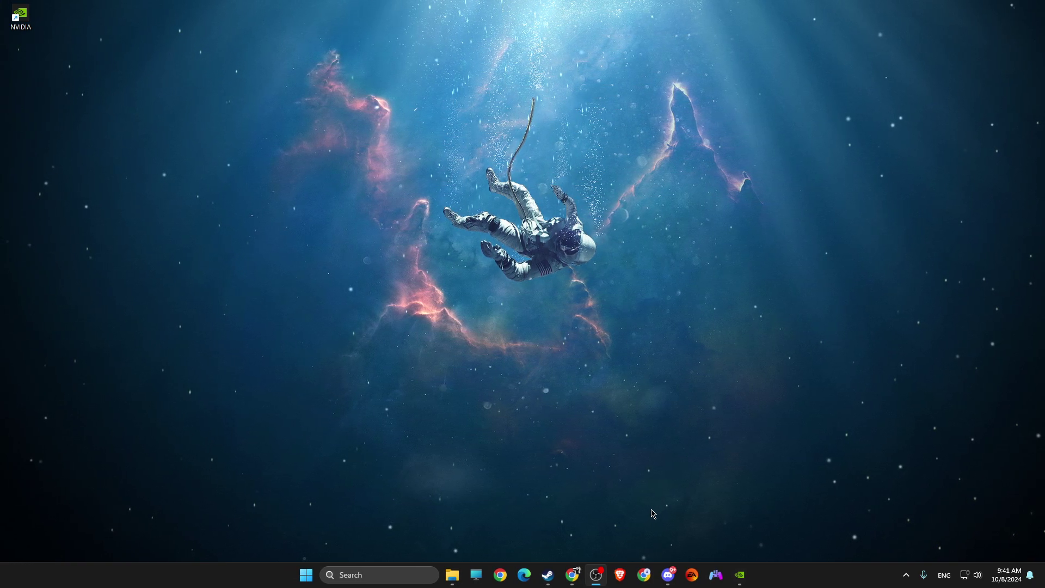
Restore Steam, view the Downloads page in Steam Settings, then close Settings
mouse_move(546, 578)
click(506, 514)
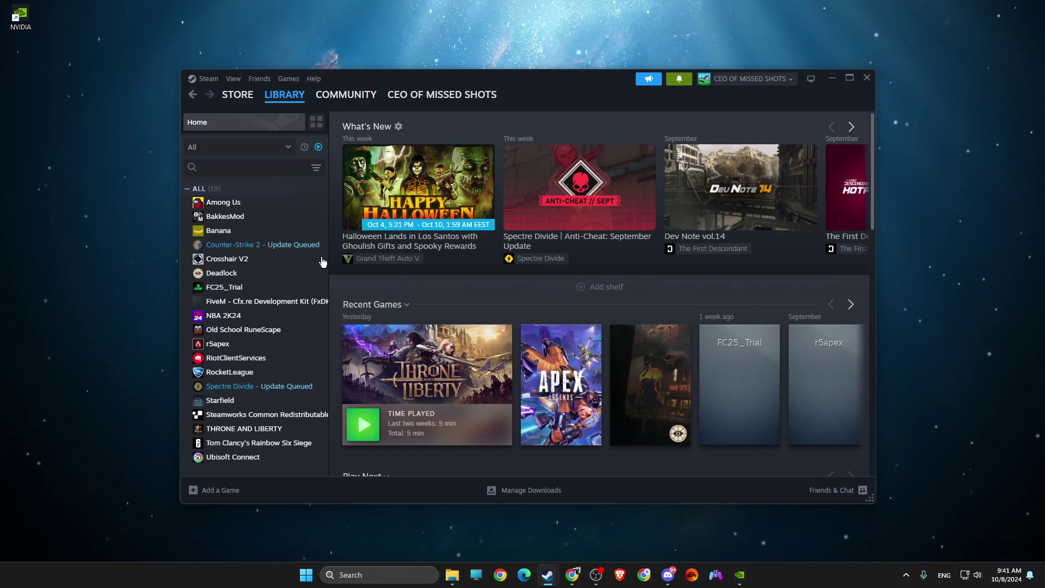
click(207, 82)
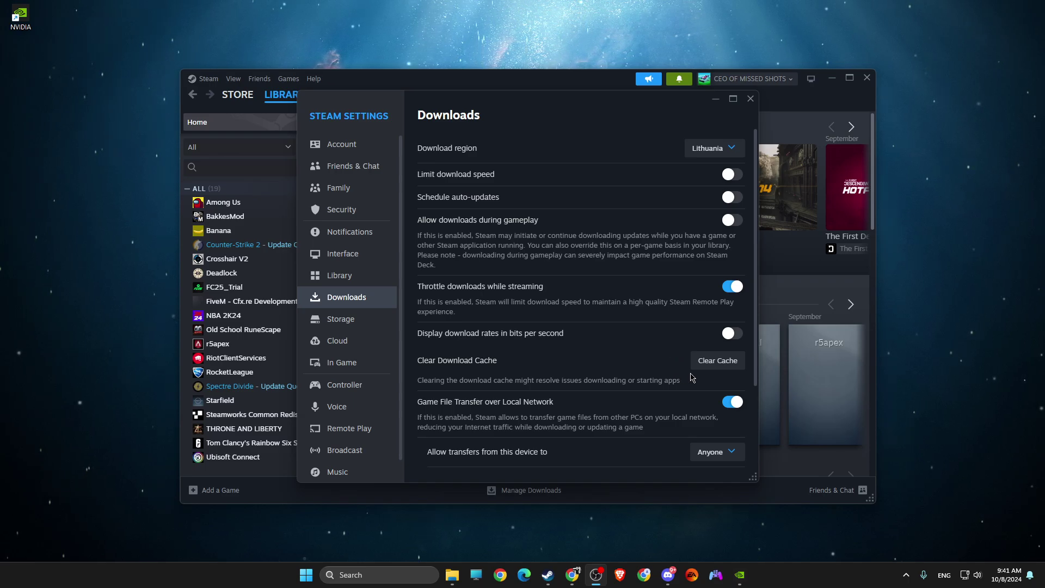
click(748, 103)
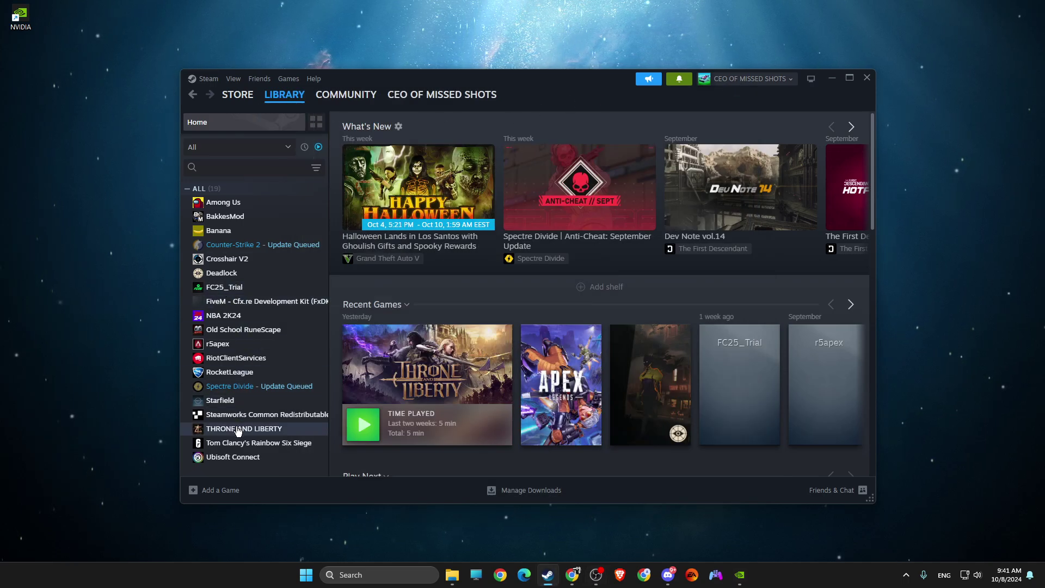
Open THRONE AND LIBERTY's Properties to the Installed Files section, then close the window
click(237, 430)
right_click(240, 429)
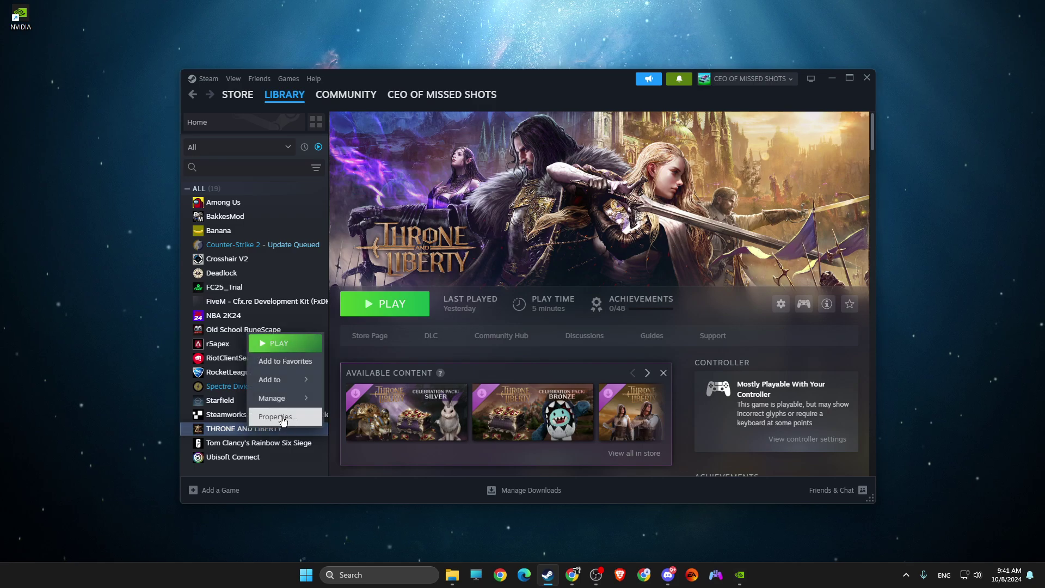
click(278, 417)
click(351, 230)
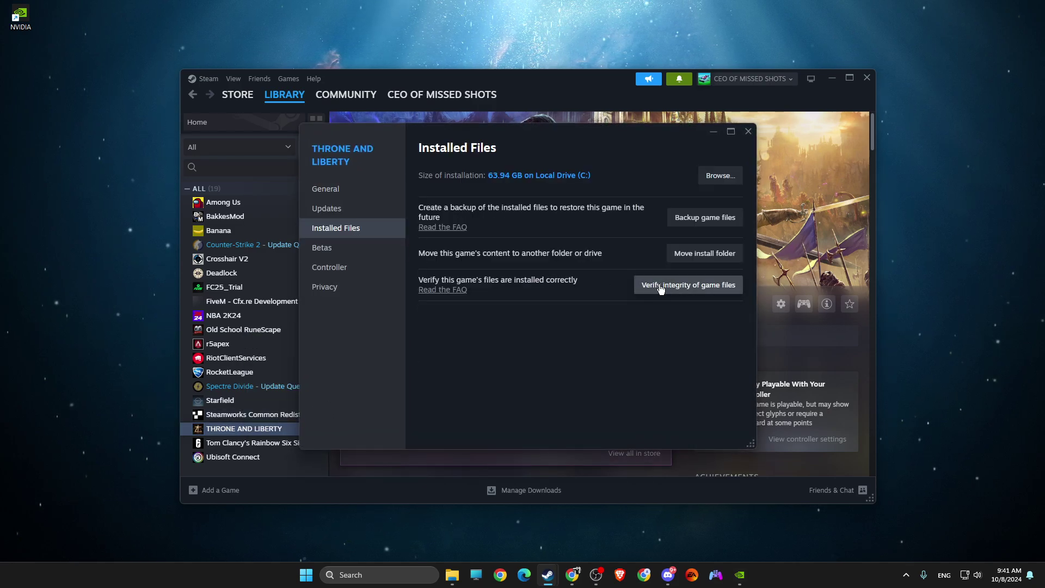
click(749, 131)
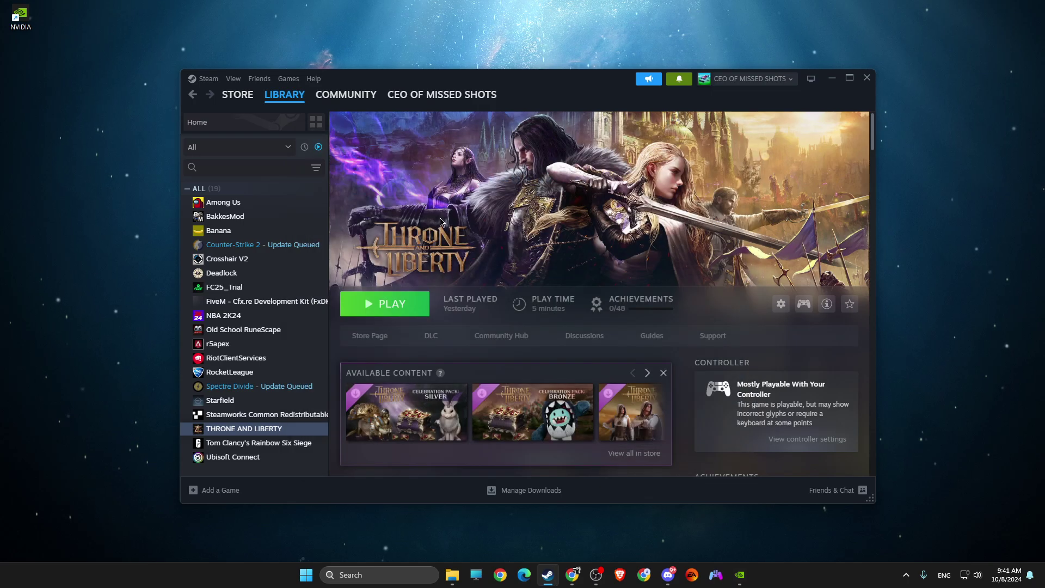